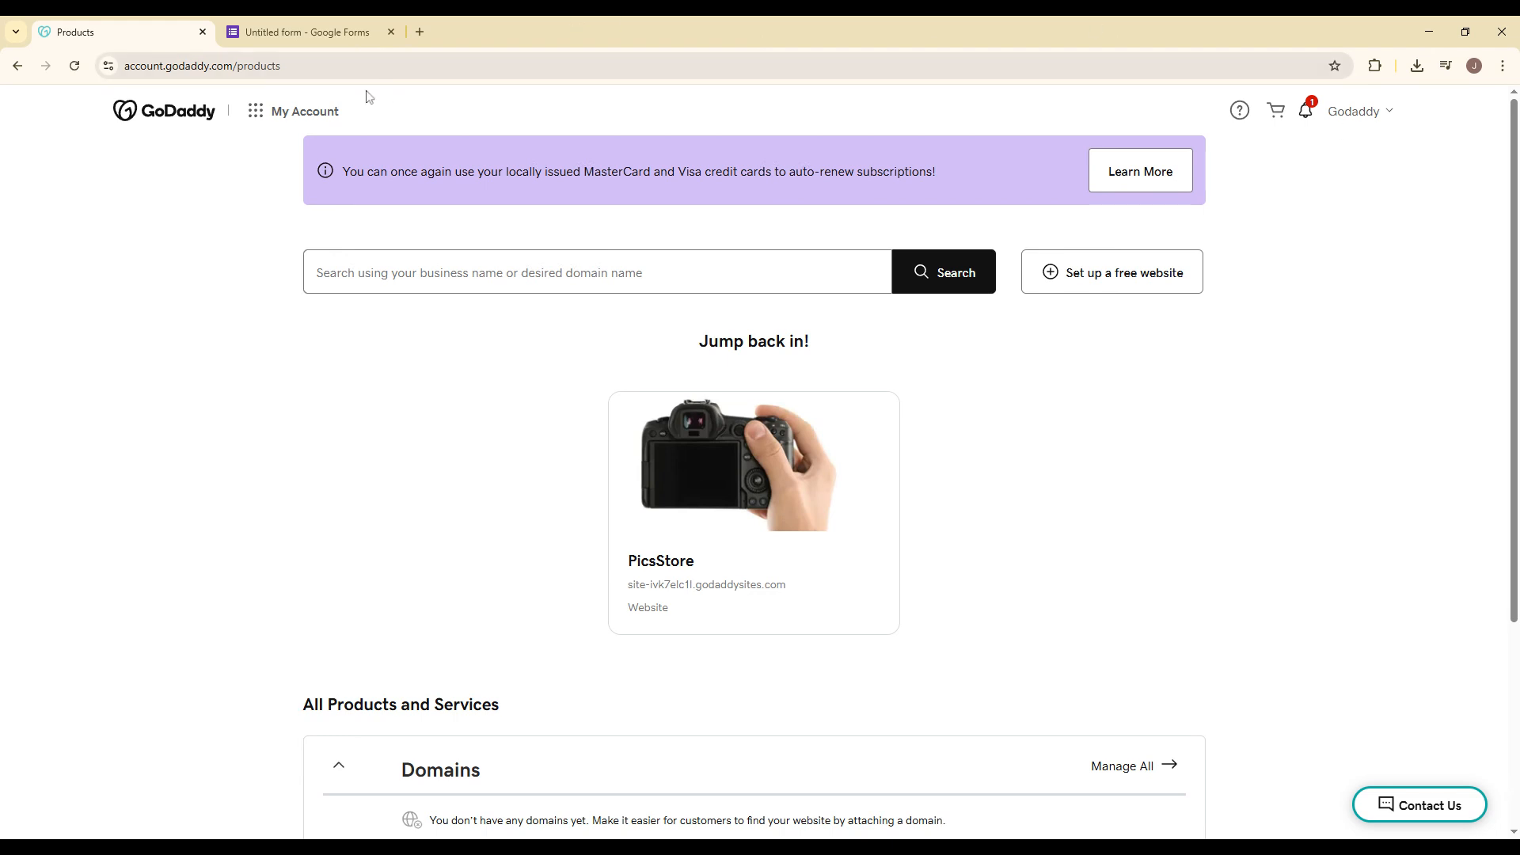
# Step: Switch to the Google Forms tab and examine the job application form's title, description and questions
pyautogui.click(297, 30)
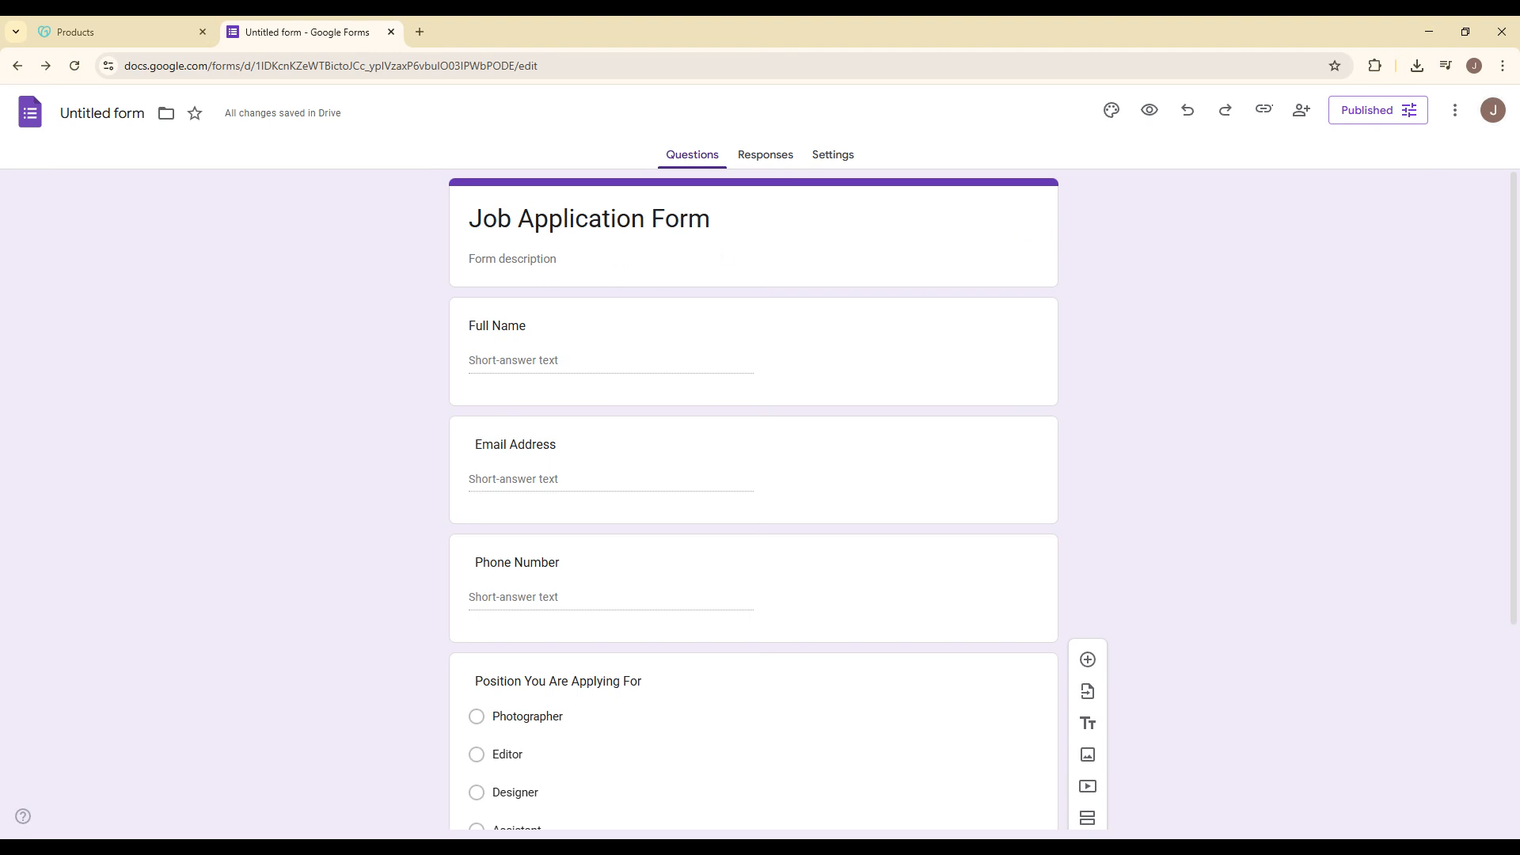
pyautogui.scroll(-5, 594, 252)
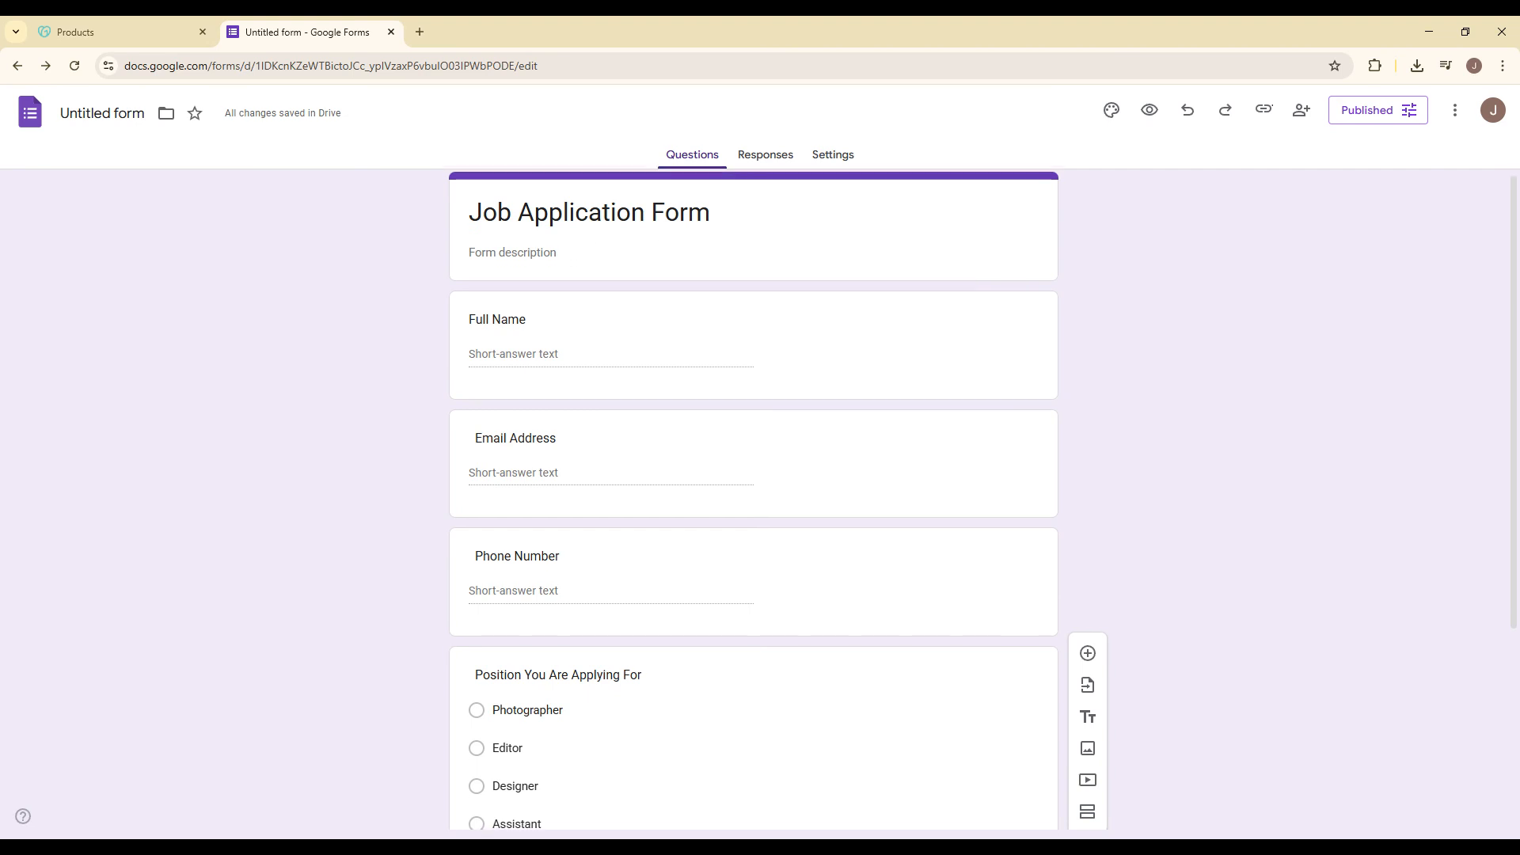
pyautogui.scroll(5, 594, 252)
pyautogui.scroll(-2, 601, 255)
pyautogui.scroll(2, 612, 247)
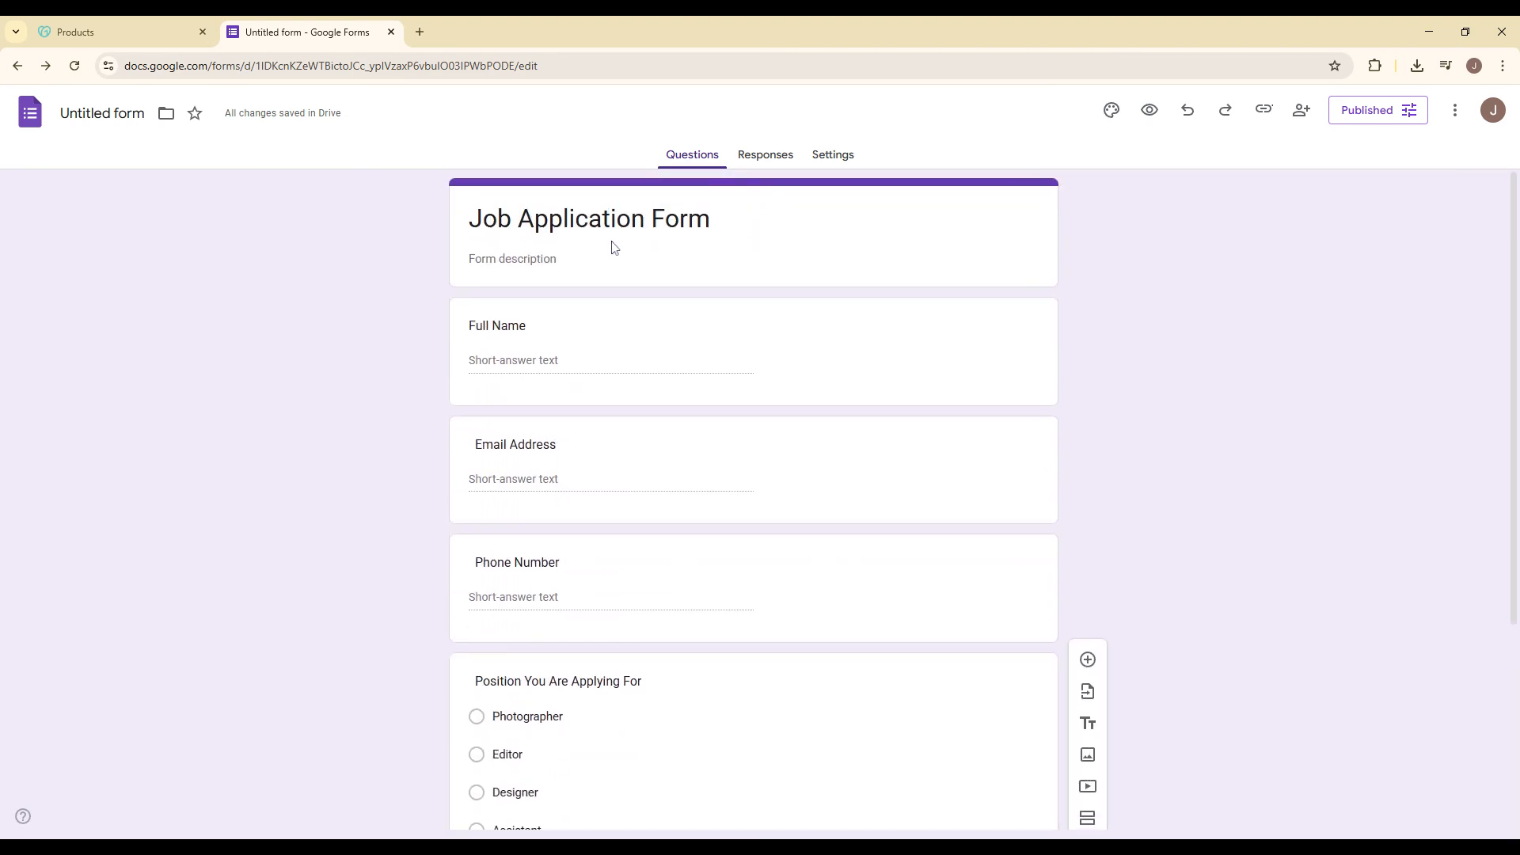
pyautogui.moveTo(716, 220); pyautogui.dragTo(467, 221)
pyautogui.click(1227, 329)
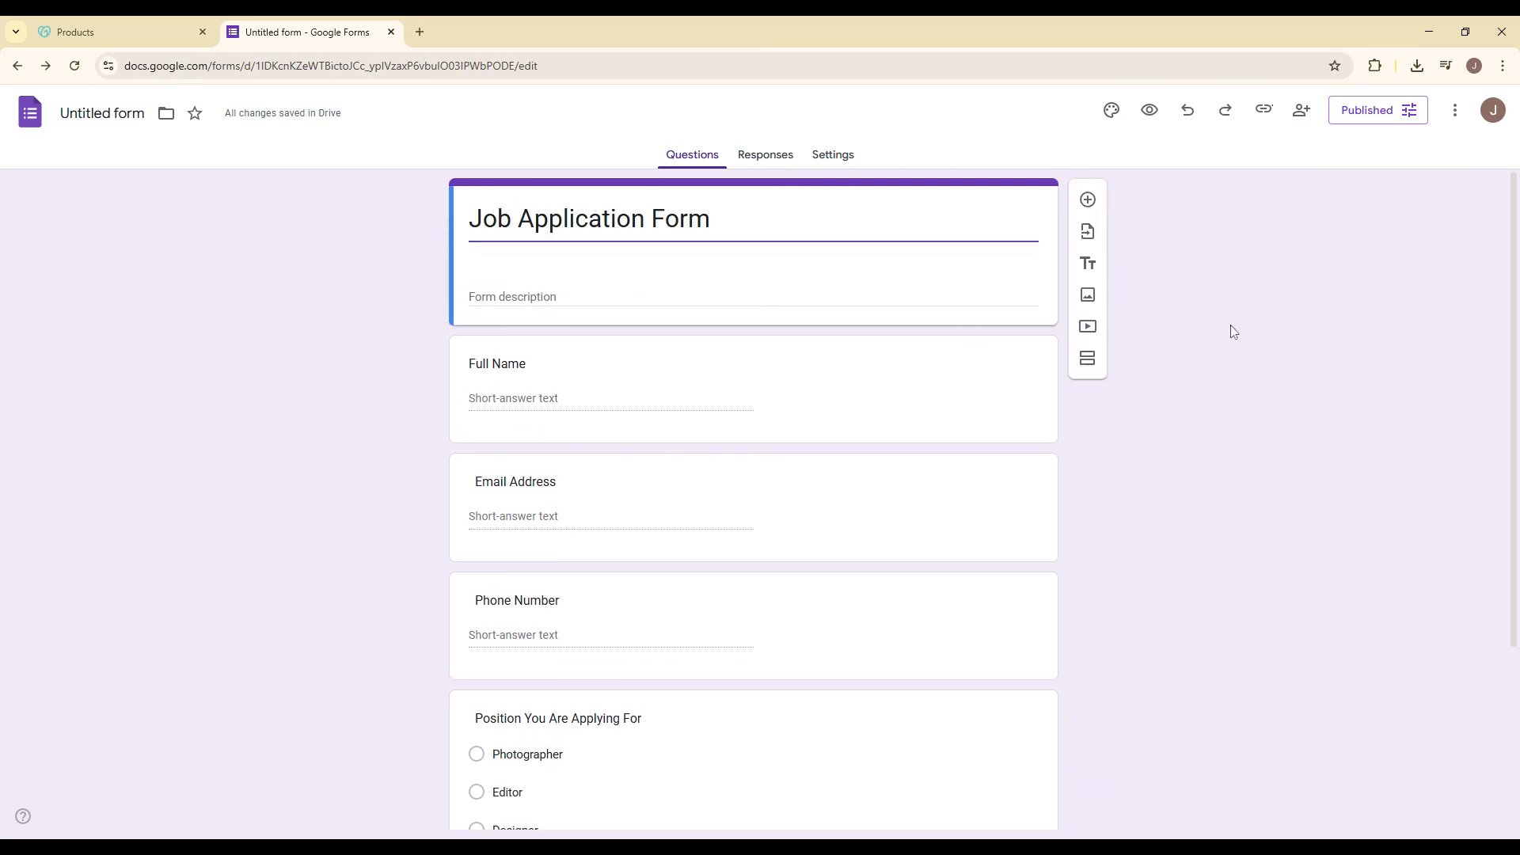
pyautogui.click(815, 374)
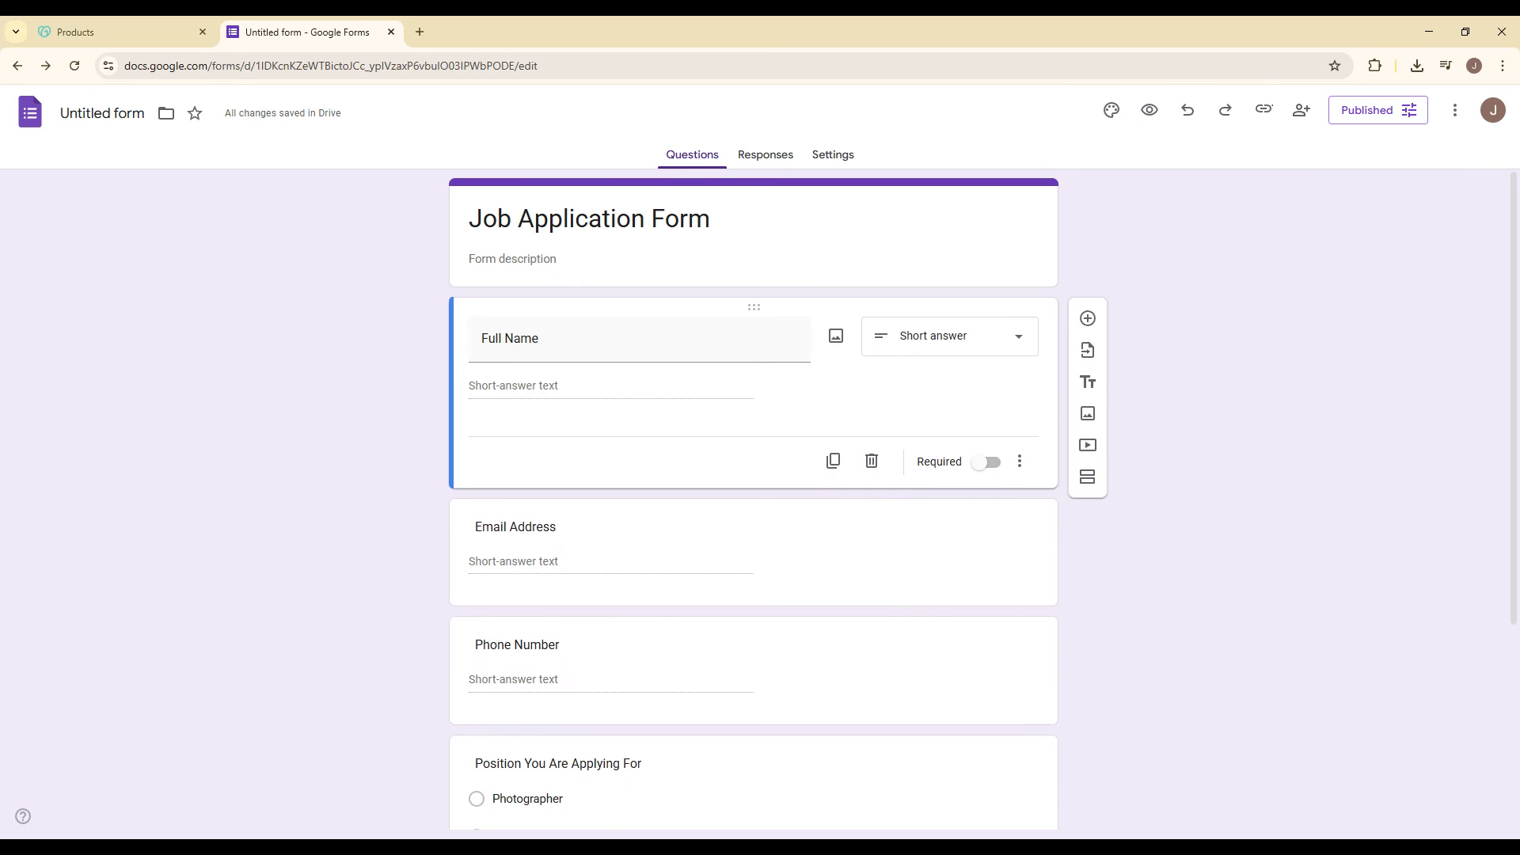
pyautogui.click(579, 261)
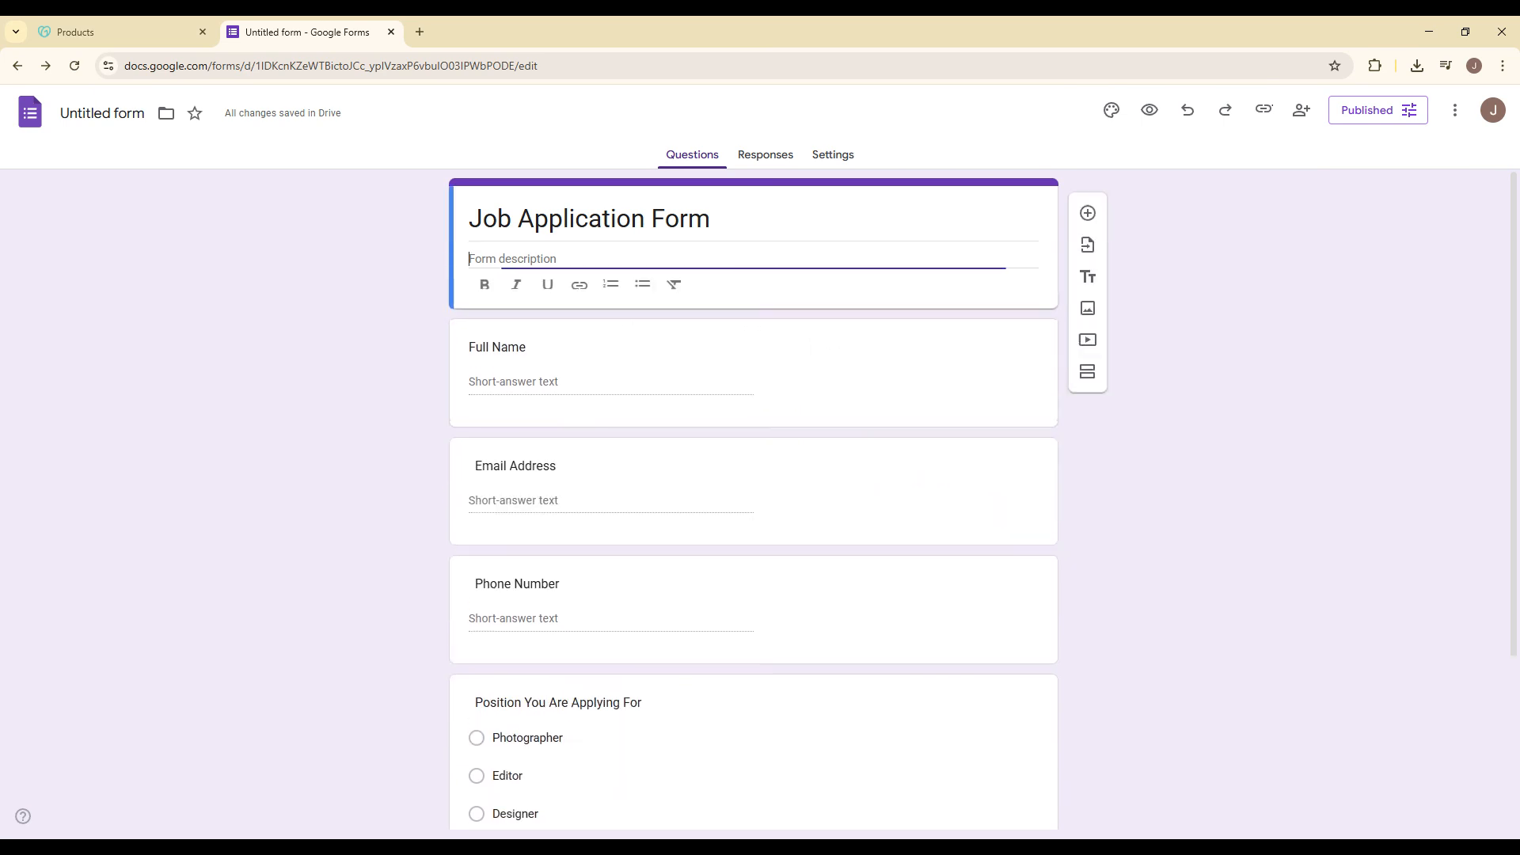
pyautogui.click(1207, 393)
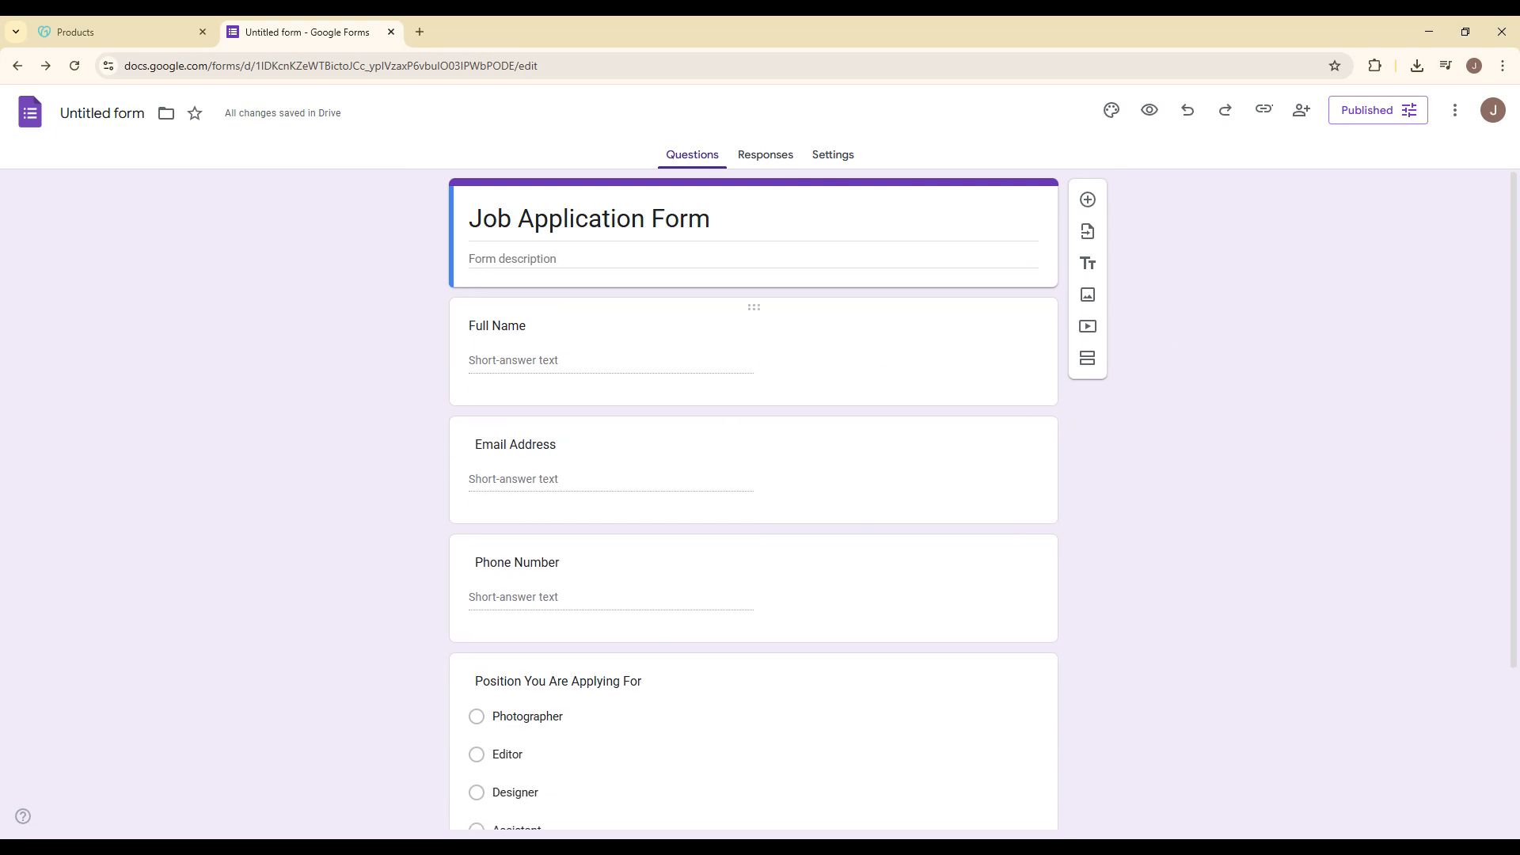
pyautogui.click(985, 346)
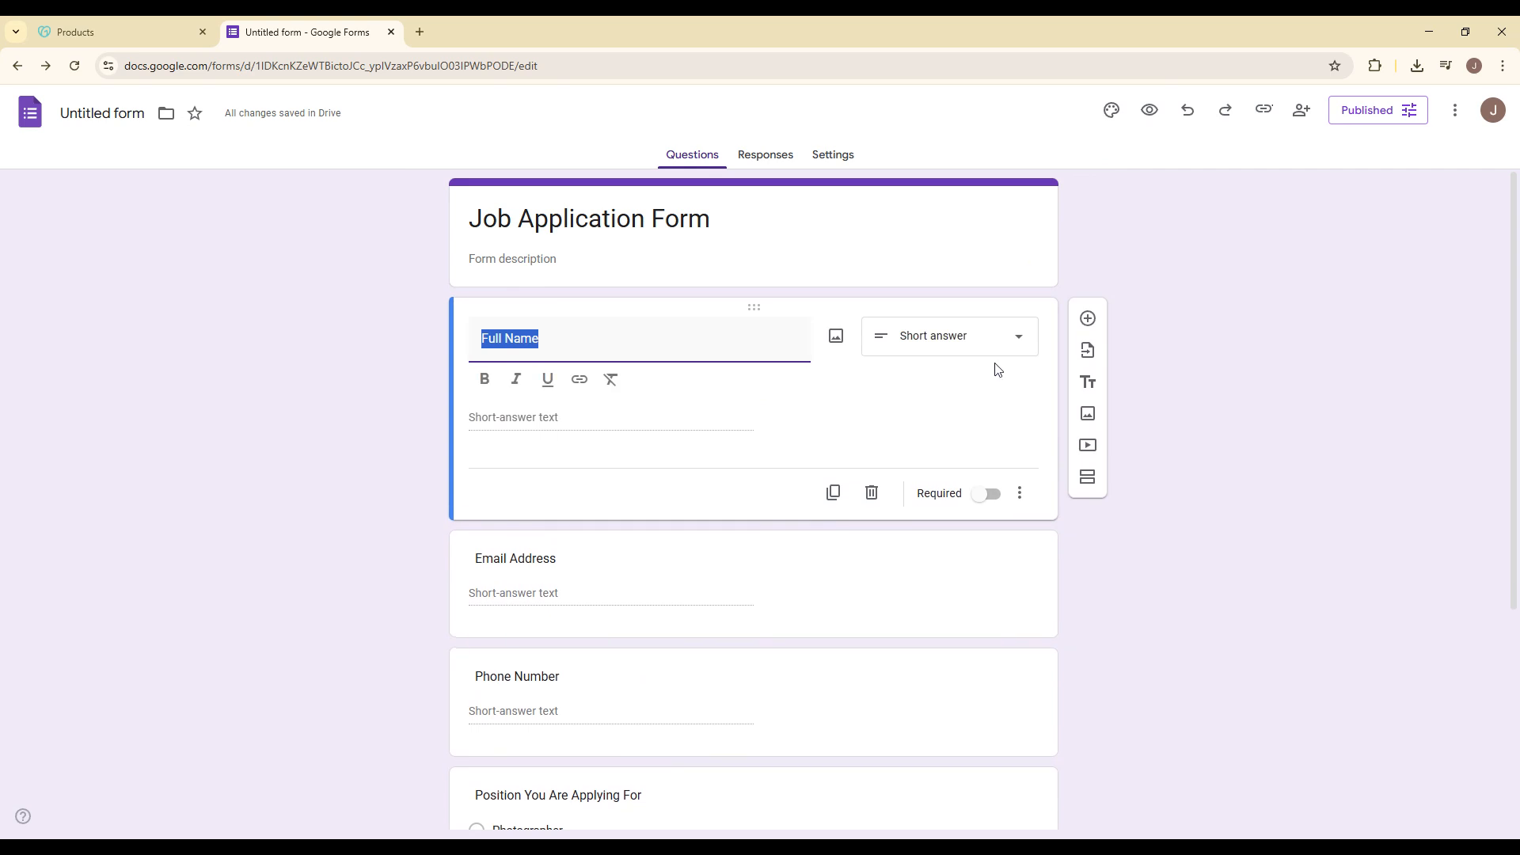
pyautogui.scroll(-2, 752, 467)
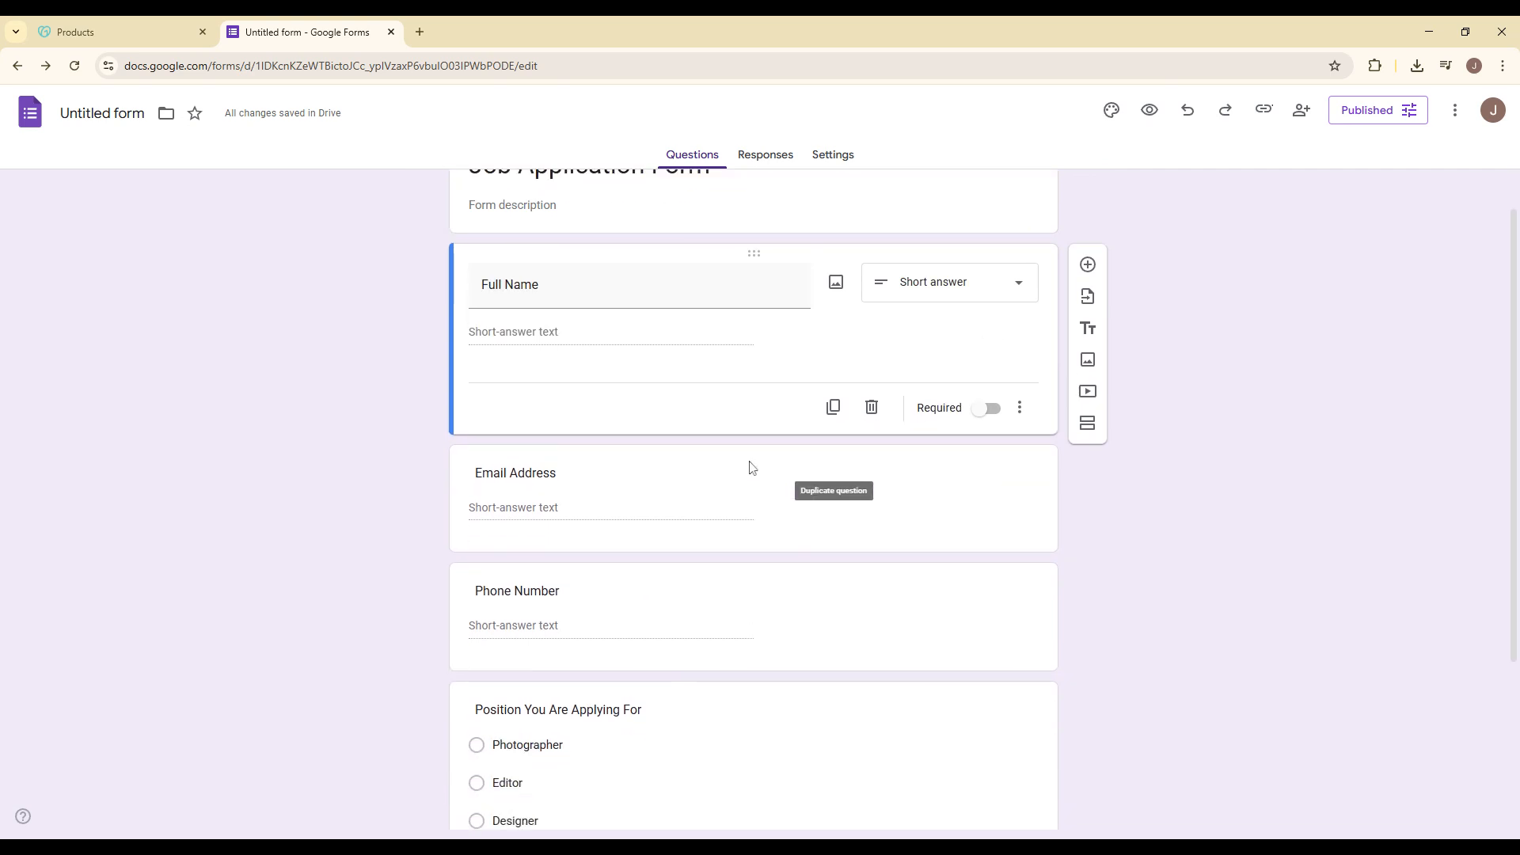
pyautogui.scroll(1, 756, 458)
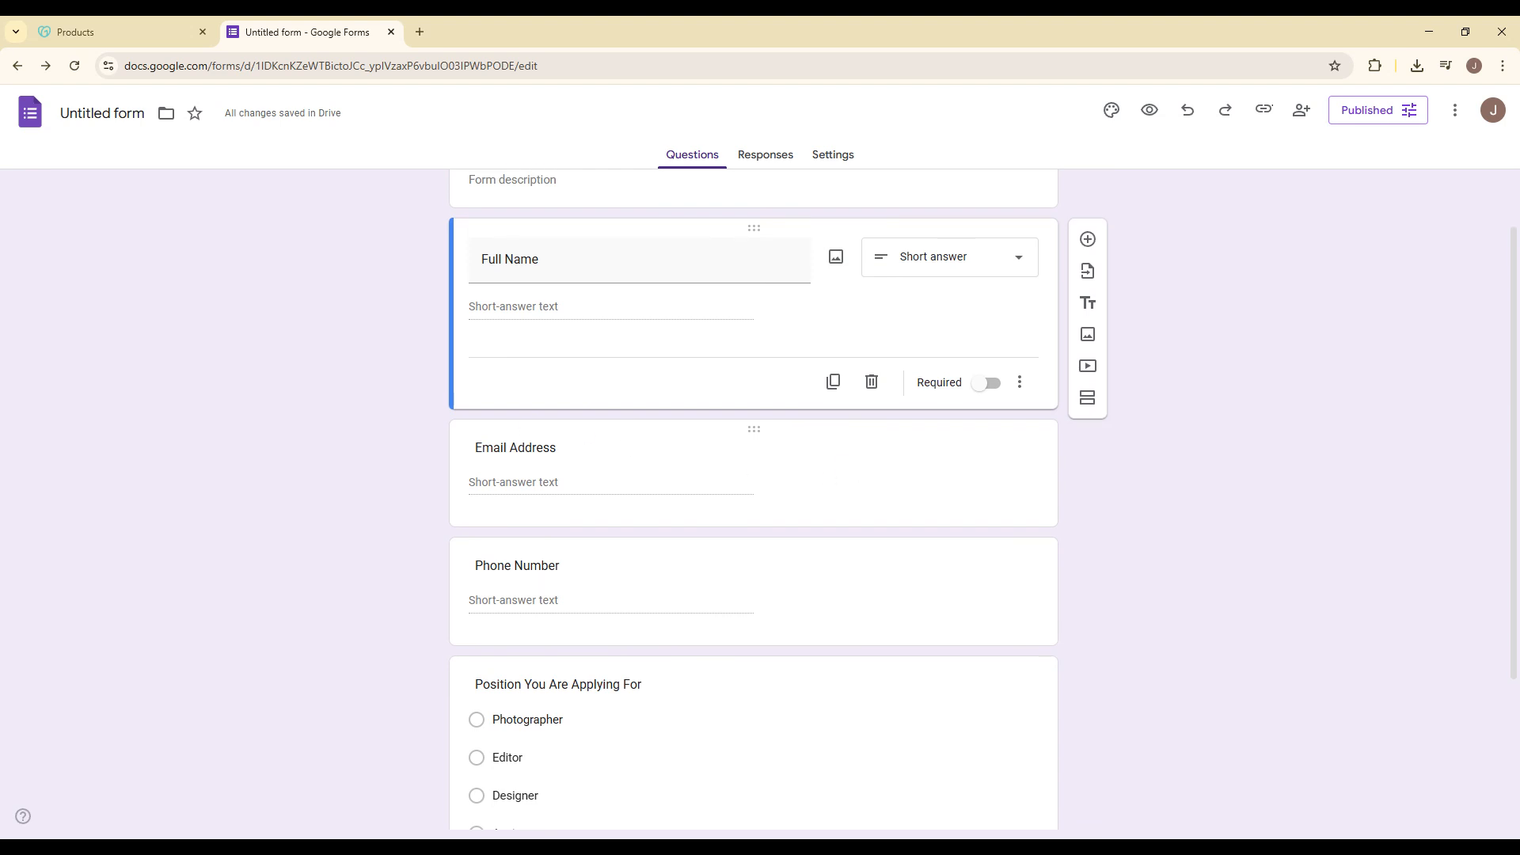
# Step: Make the Email Address and Full Name questions required
pyautogui.click(945, 462)
pyautogui.click(1236, 449)
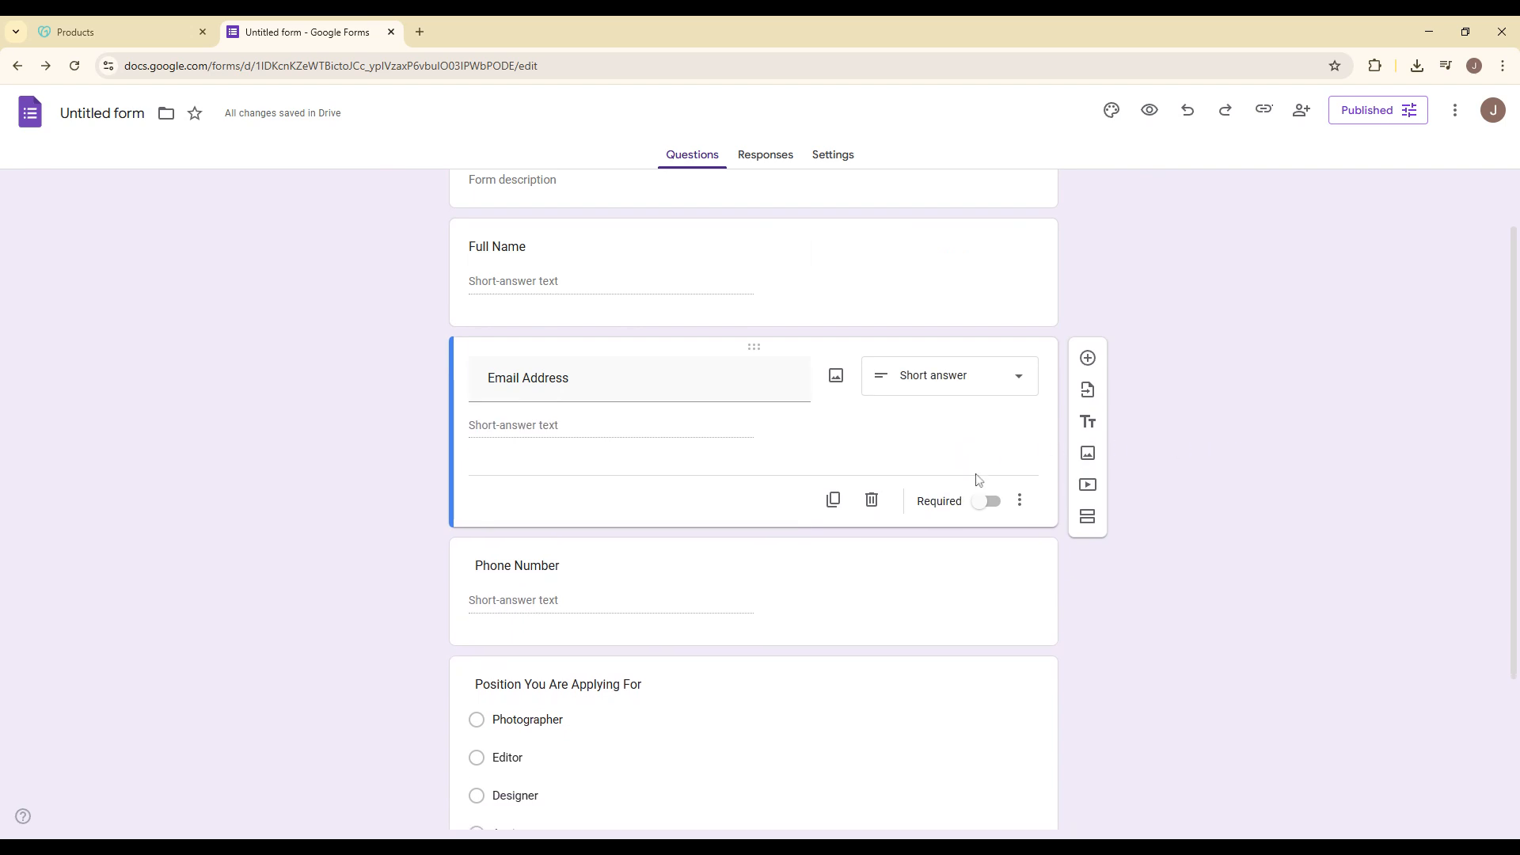
pyautogui.click(985, 500)
pyautogui.scroll(1, 953, 401)
pyautogui.click(961, 364)
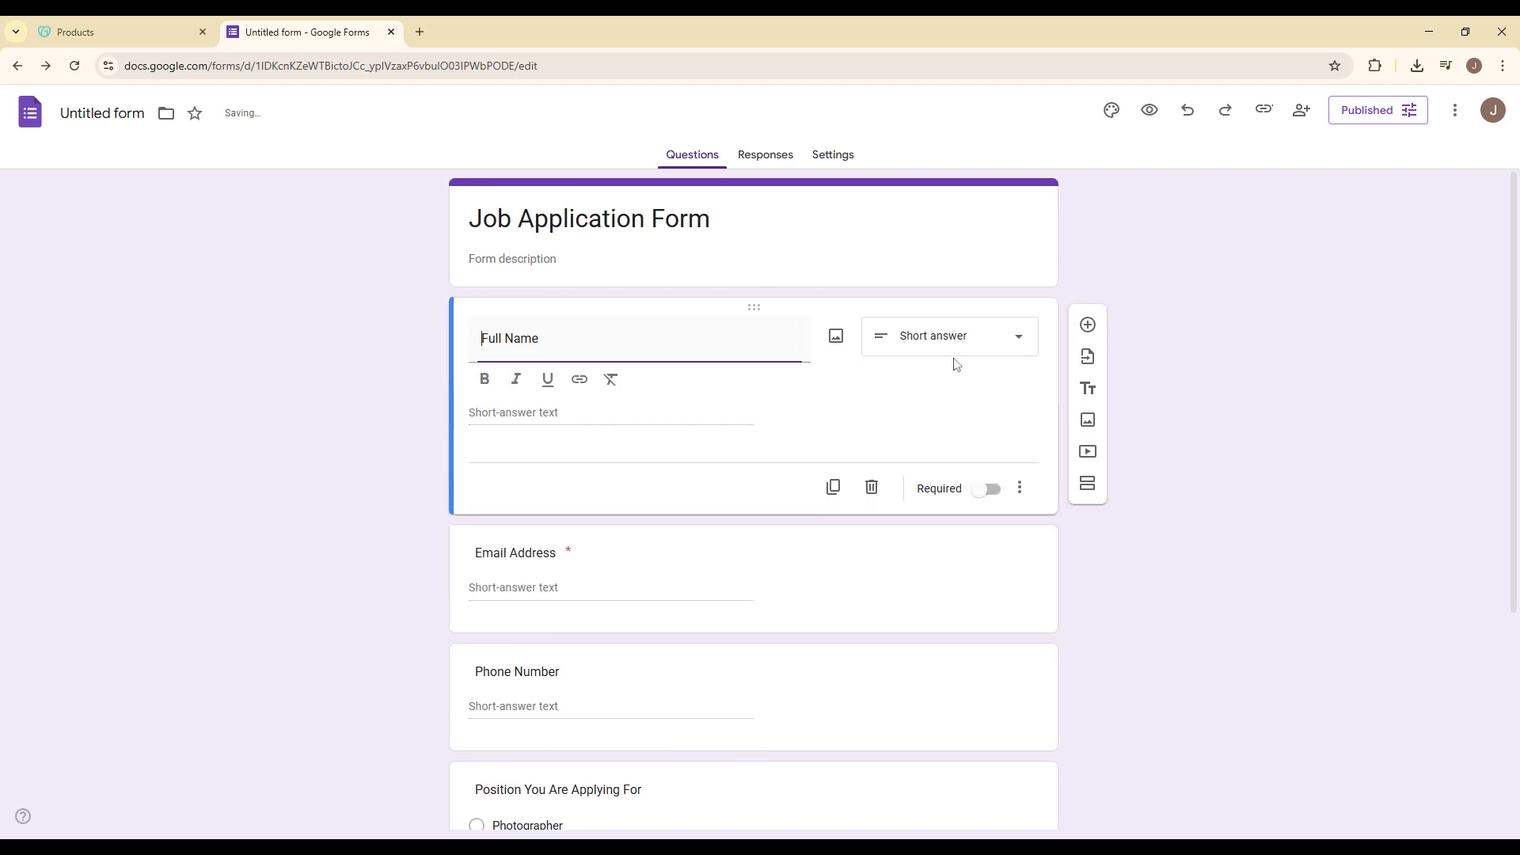
pyautogui.scroll(-4, 851, 401)
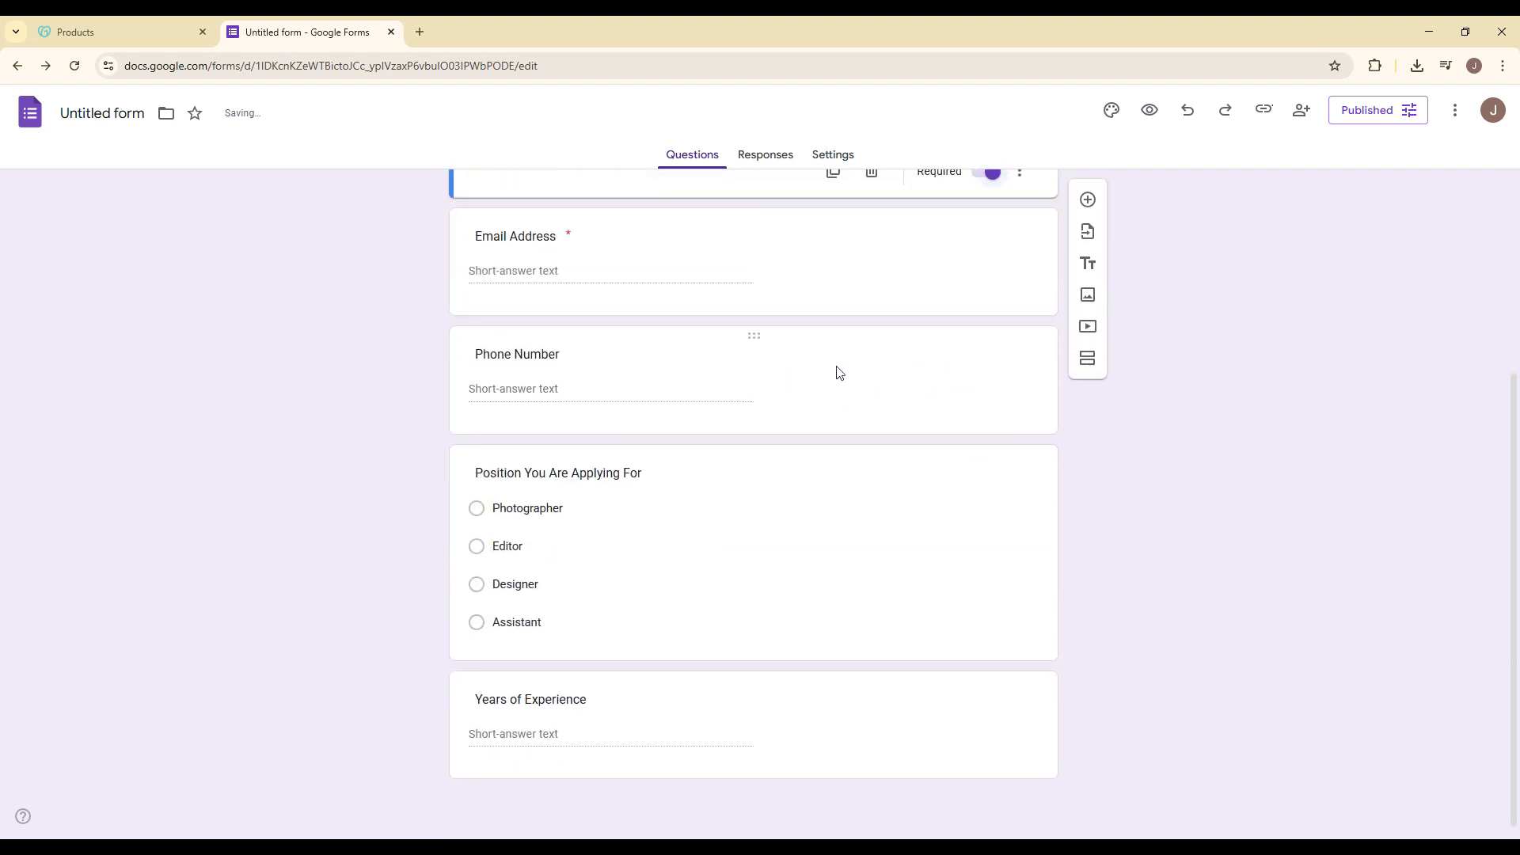
# Step: Make the Phone Number, Position You Are Applying For and Years of Experience questions required
pyautogui.click(839, 279)
pyautogui.click(883, 440)
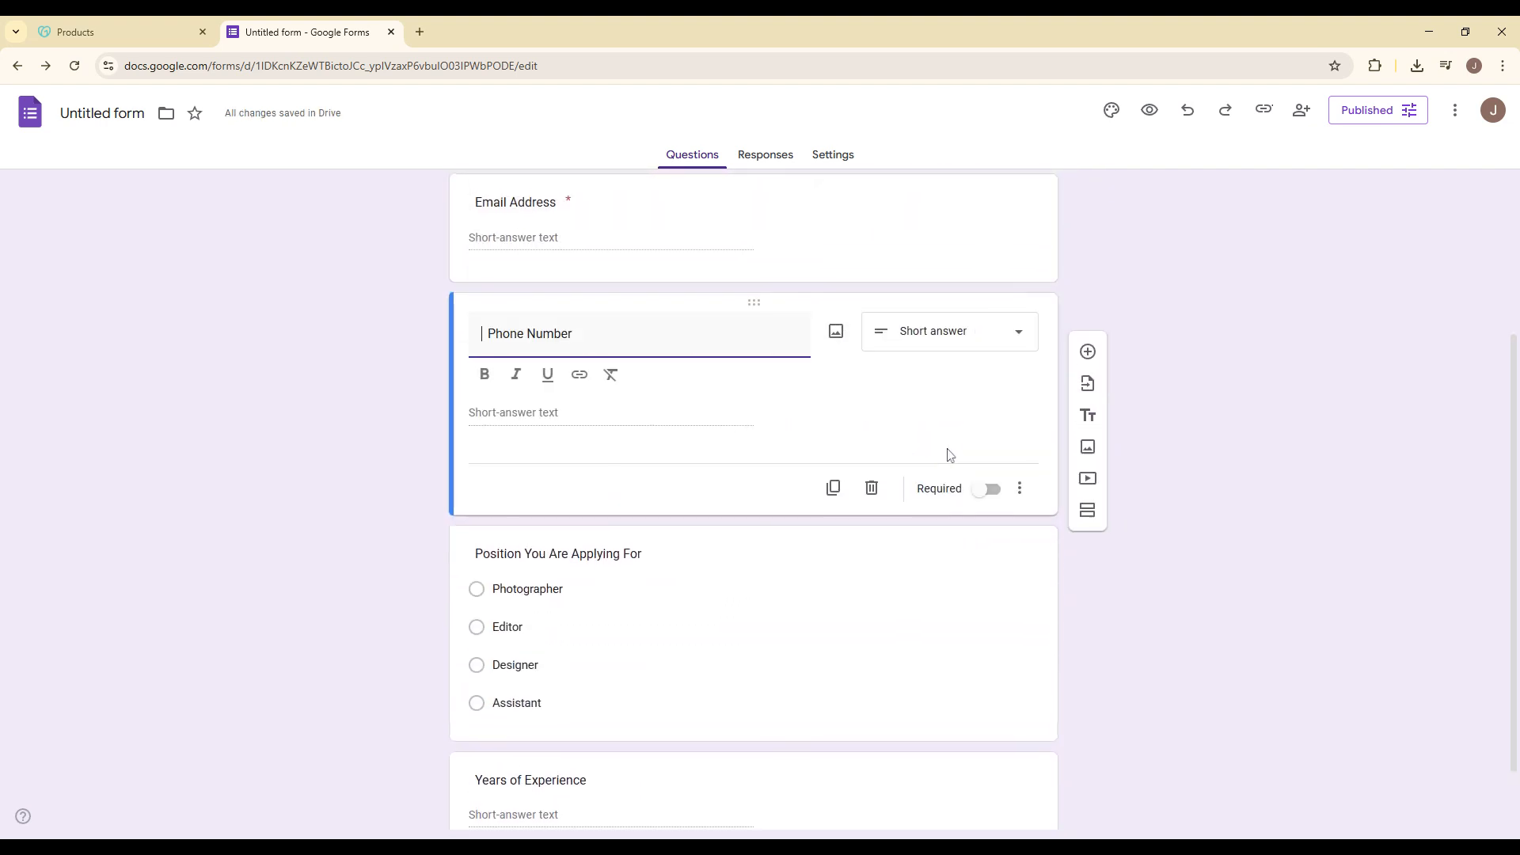
pyautogui.click(986, 495)
pyautogui.scroll(-1, 950, 497)
pyautogui.click(522, 506)
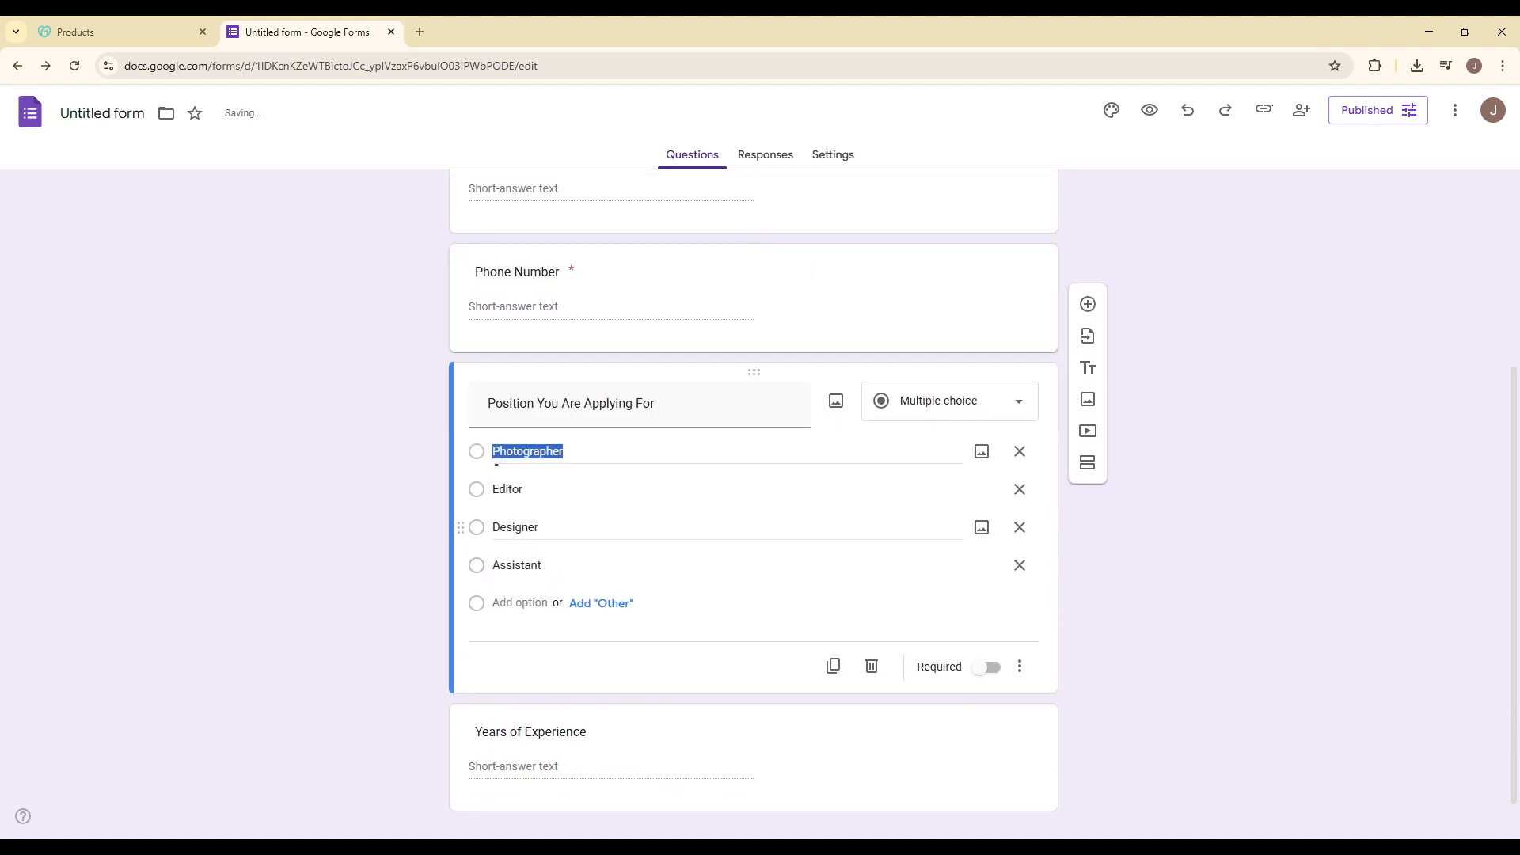
pyautogui.click(986, 667)
pyautogui.click(901, 716)
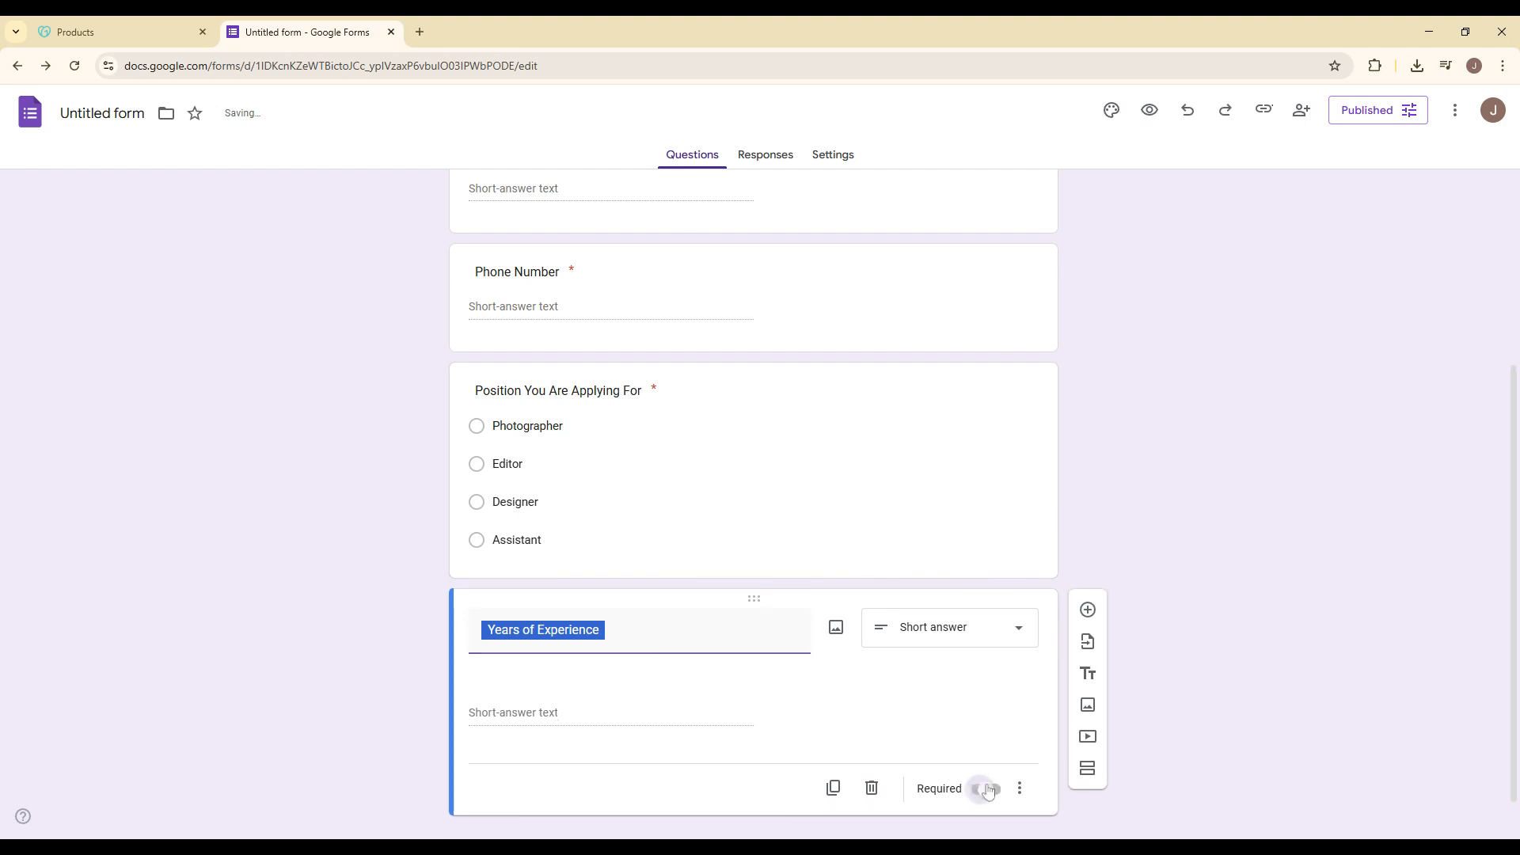
pyautogui.click(984, 785)
pyautogui.scroll(1, 1119, 554)
pyautogui.click(966, 551)
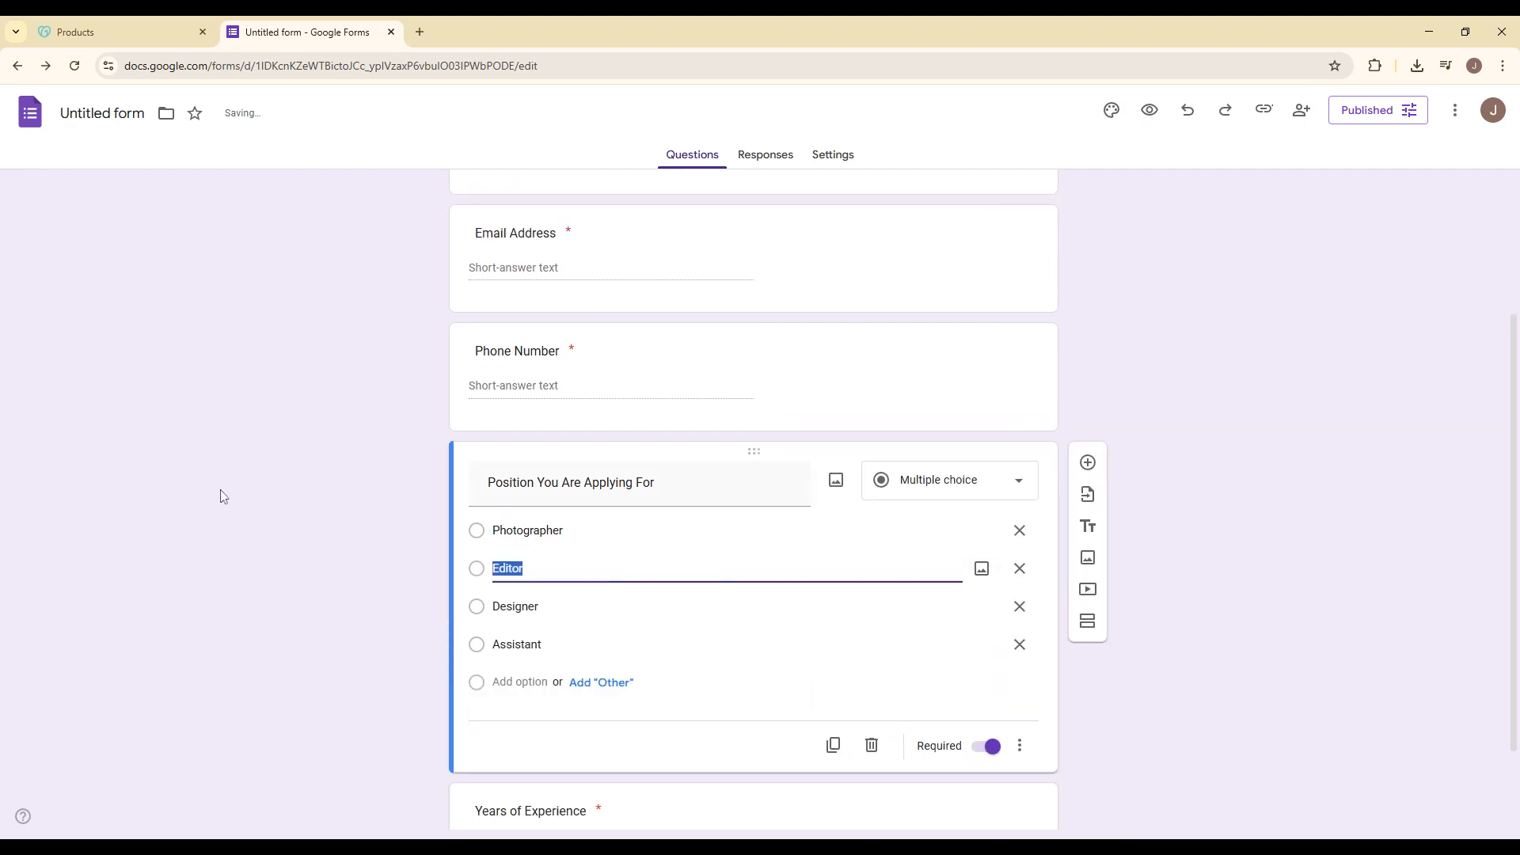
pyautogui.click(1161, 586)
pyautogui.scroll(-1, 1162, 586)
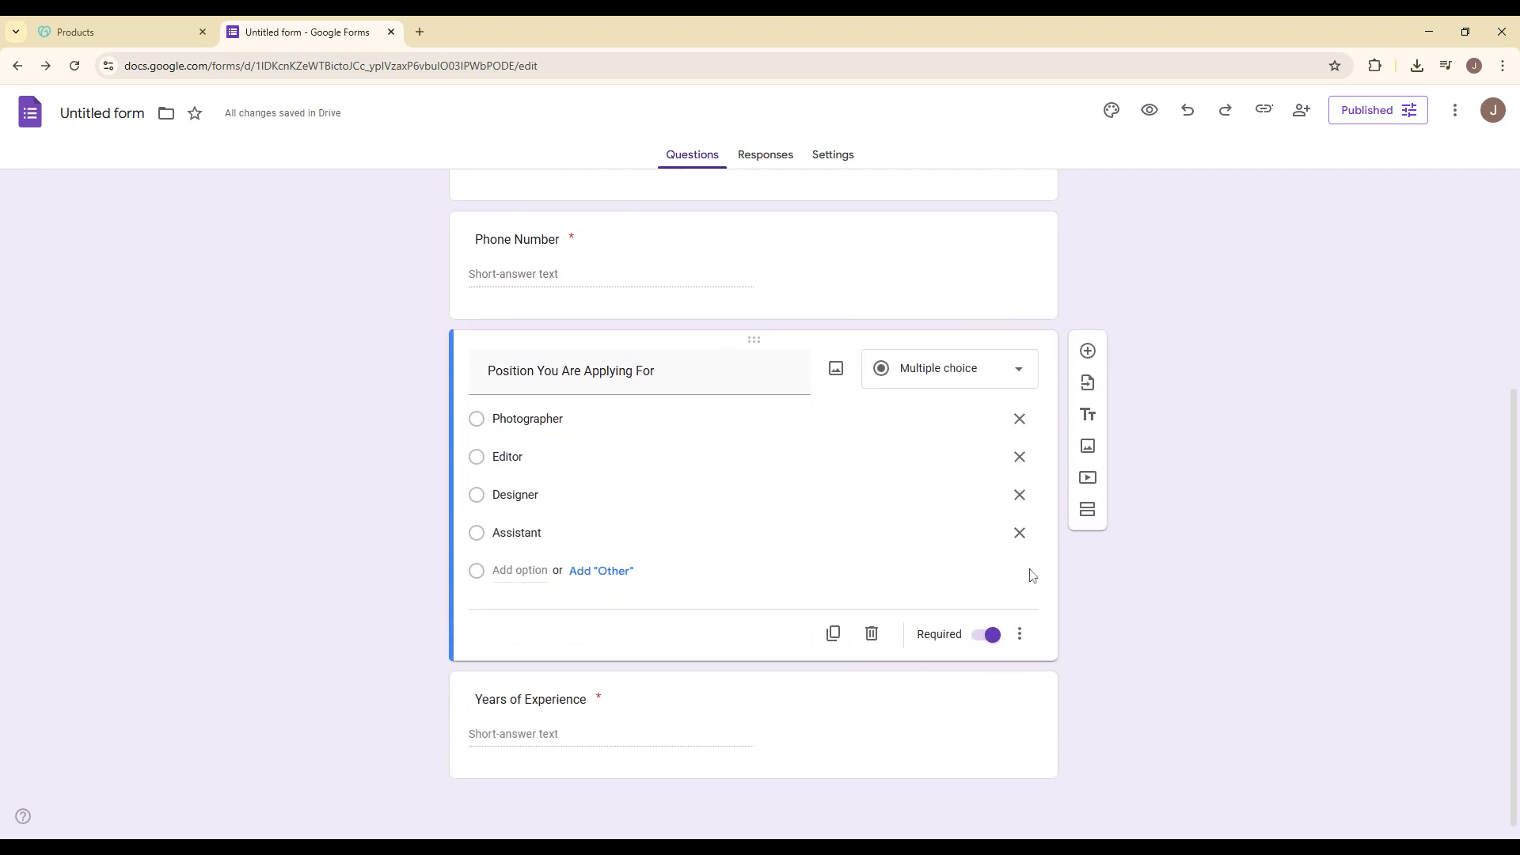
pyautogui.click(990, 692)
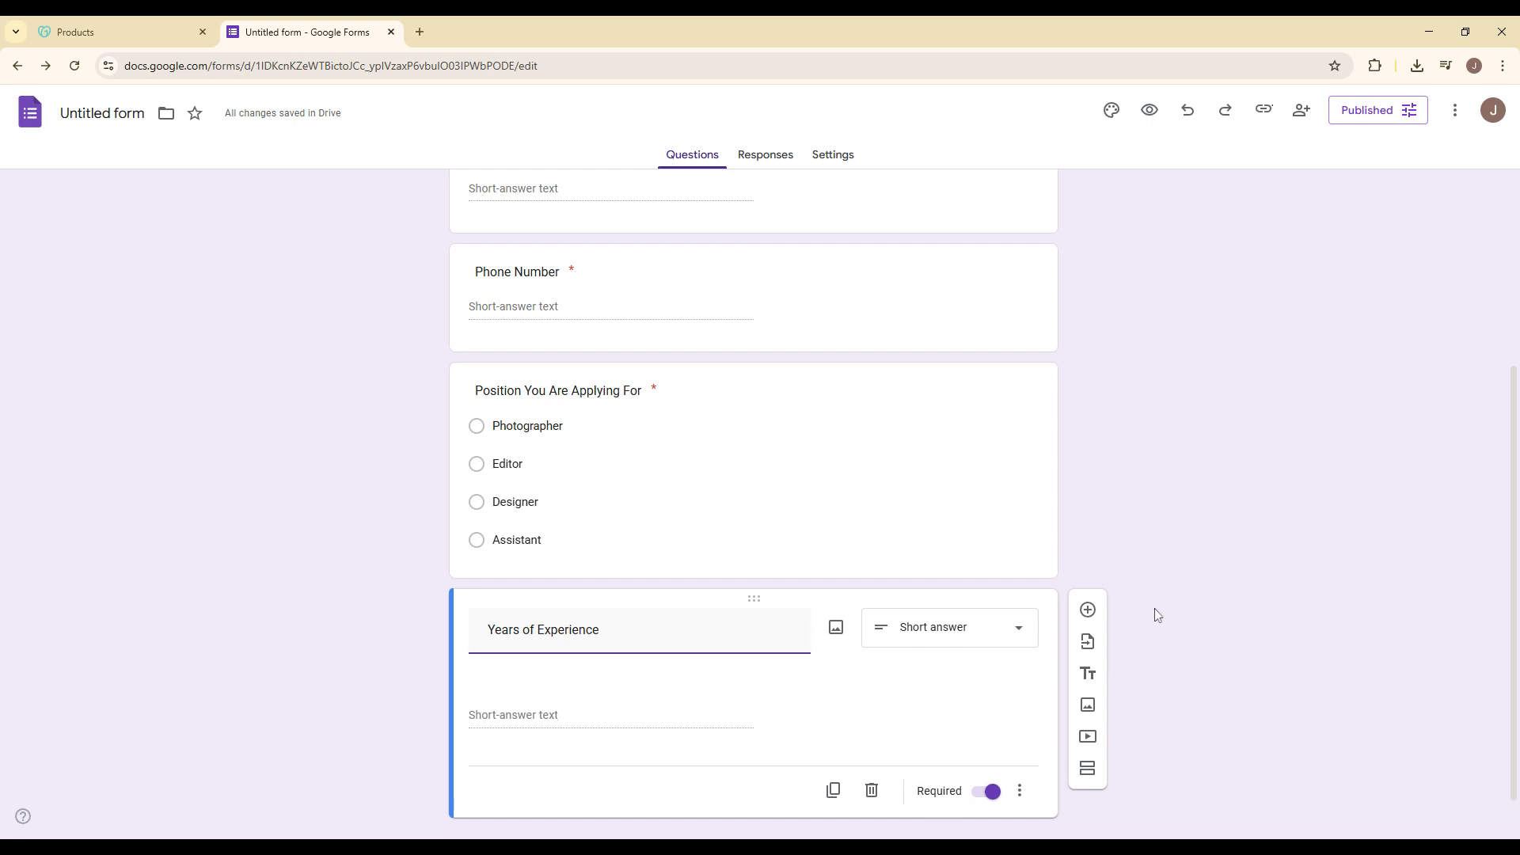
# Step: Copy the form's HTML embed code at its preset size and close the embed dialog
pyautogui.scroll(4, 1154, 608)
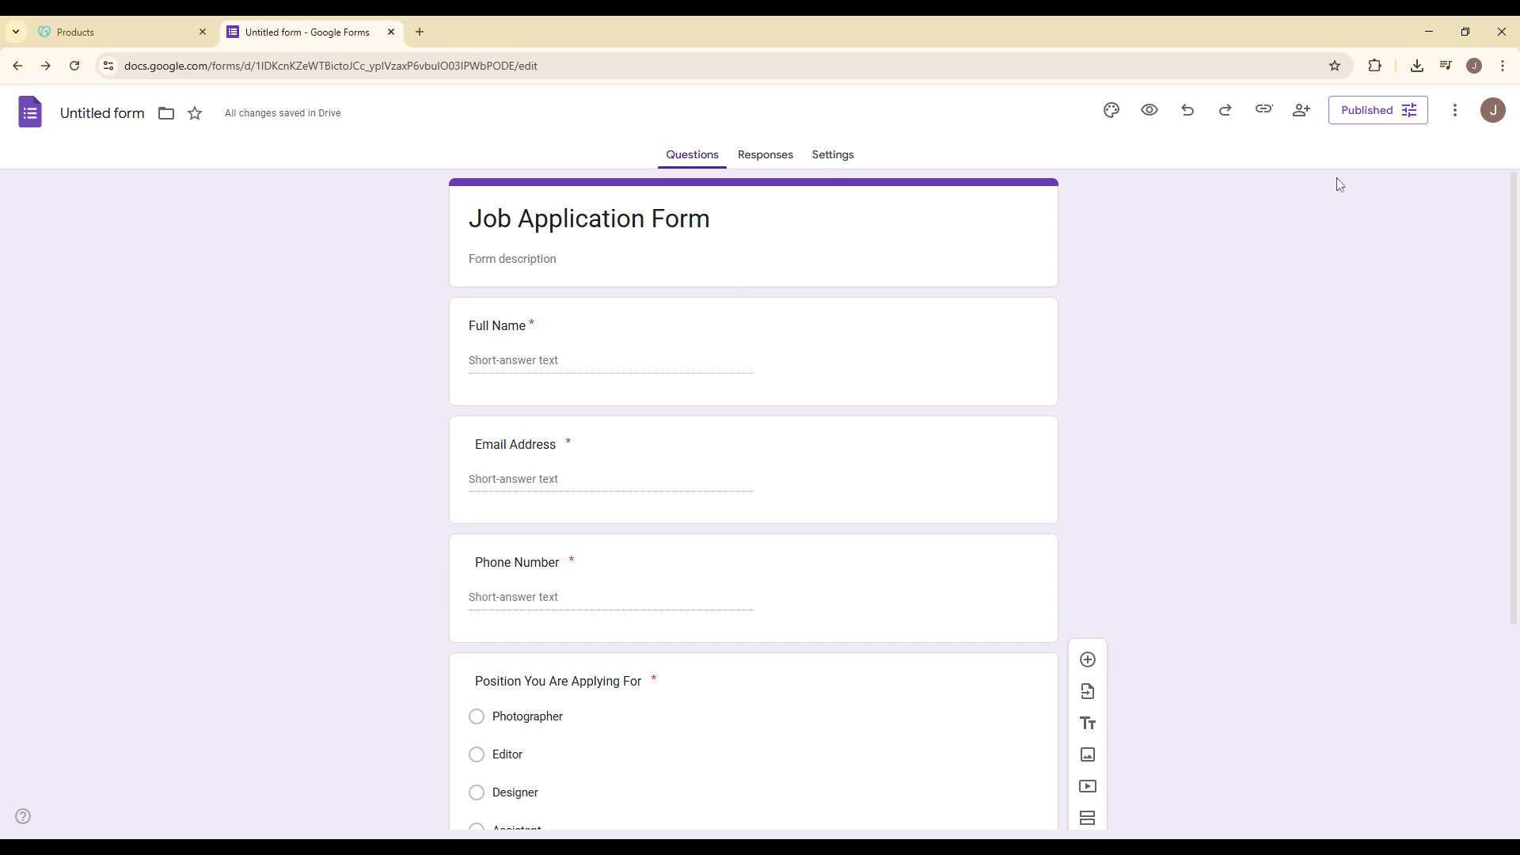
pyautogui.click(1454, 119)
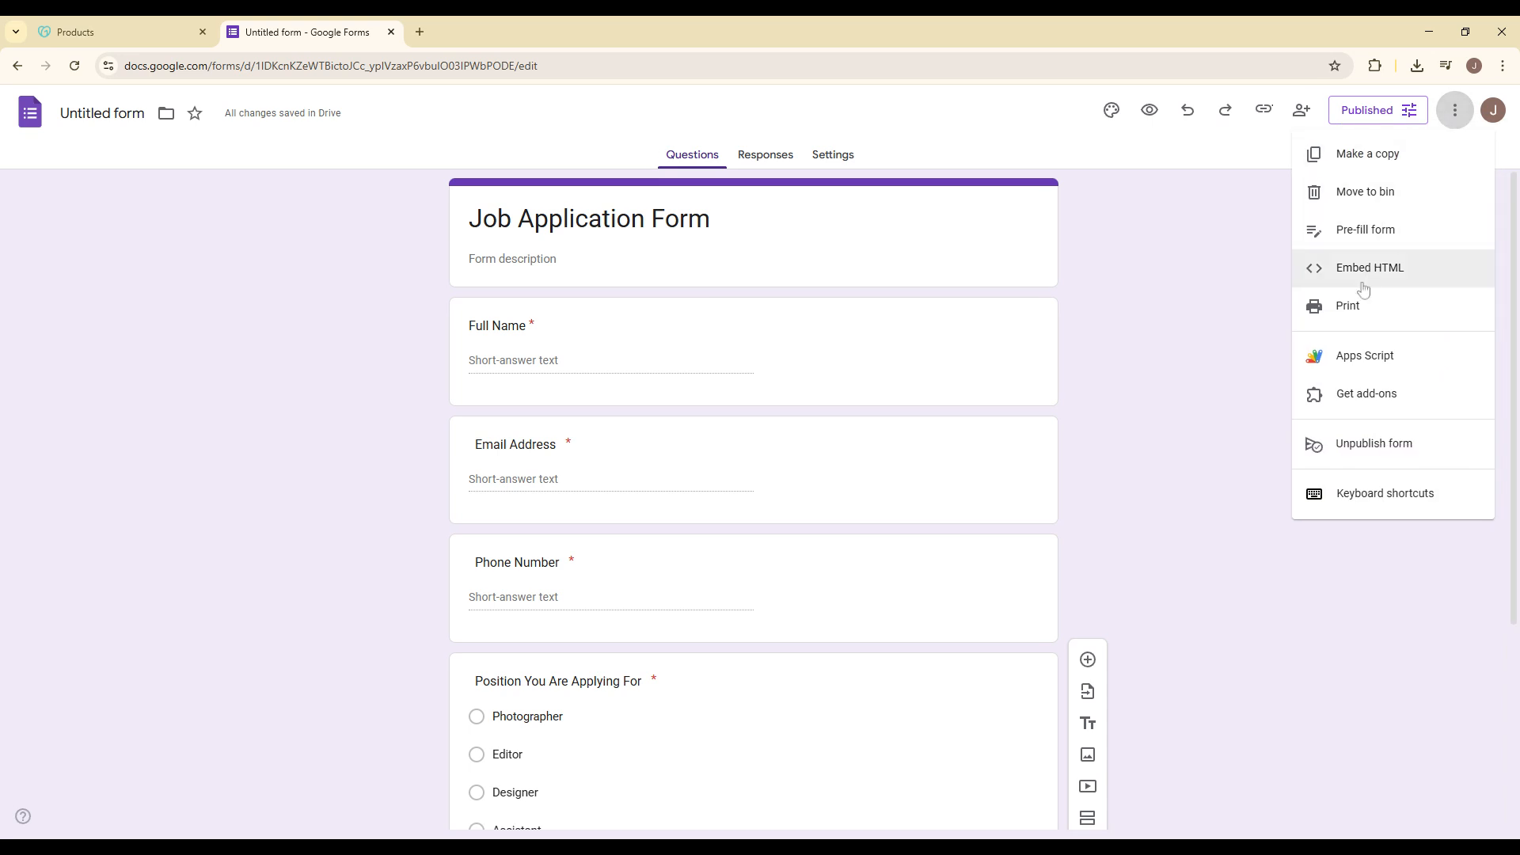
pyautogui.click(1385, 273)
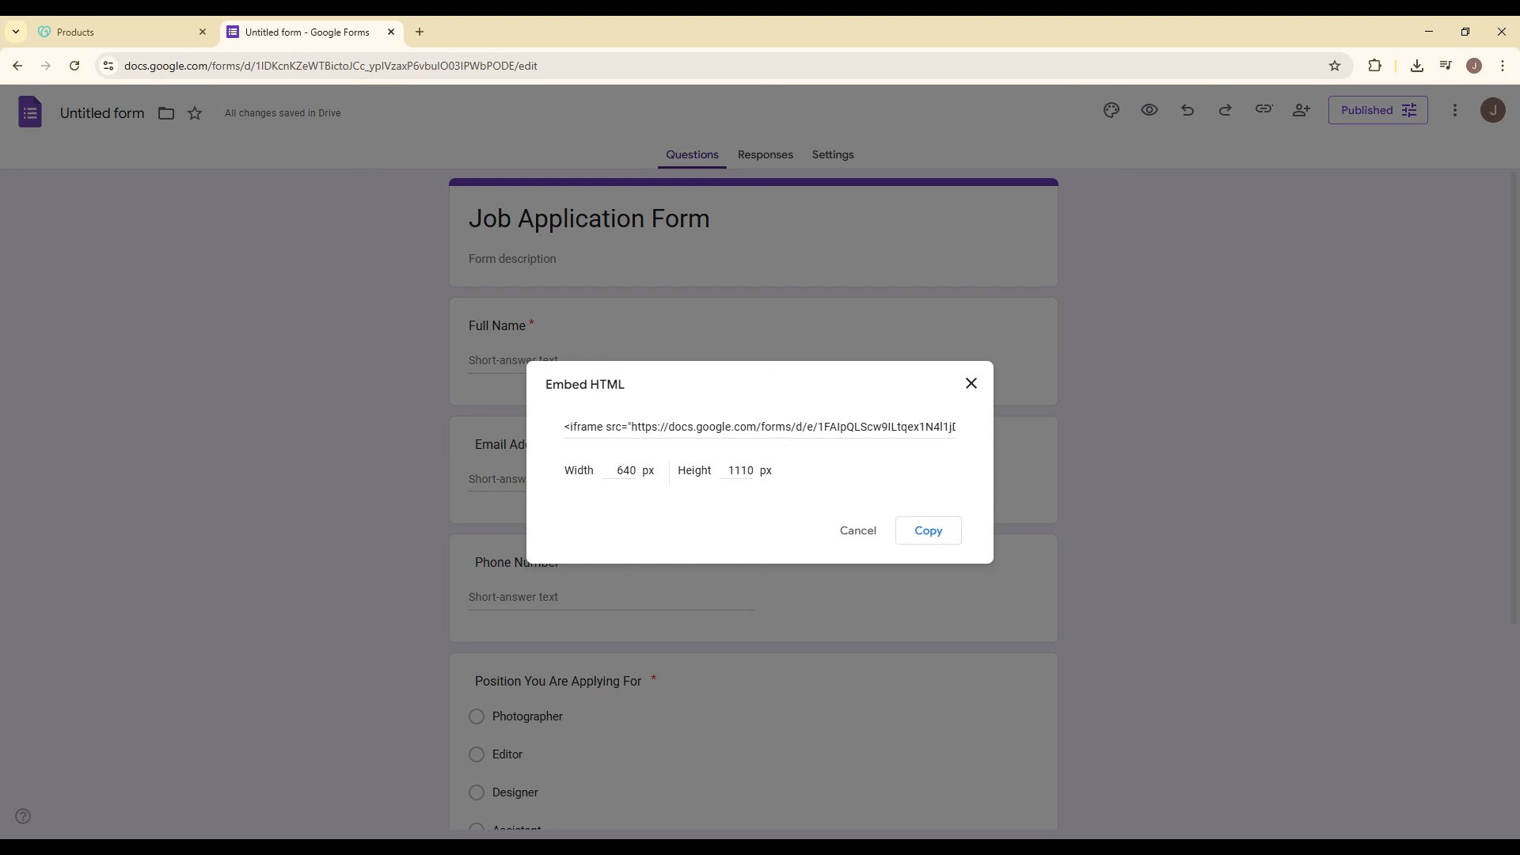
pyautogui.click(926, 529)
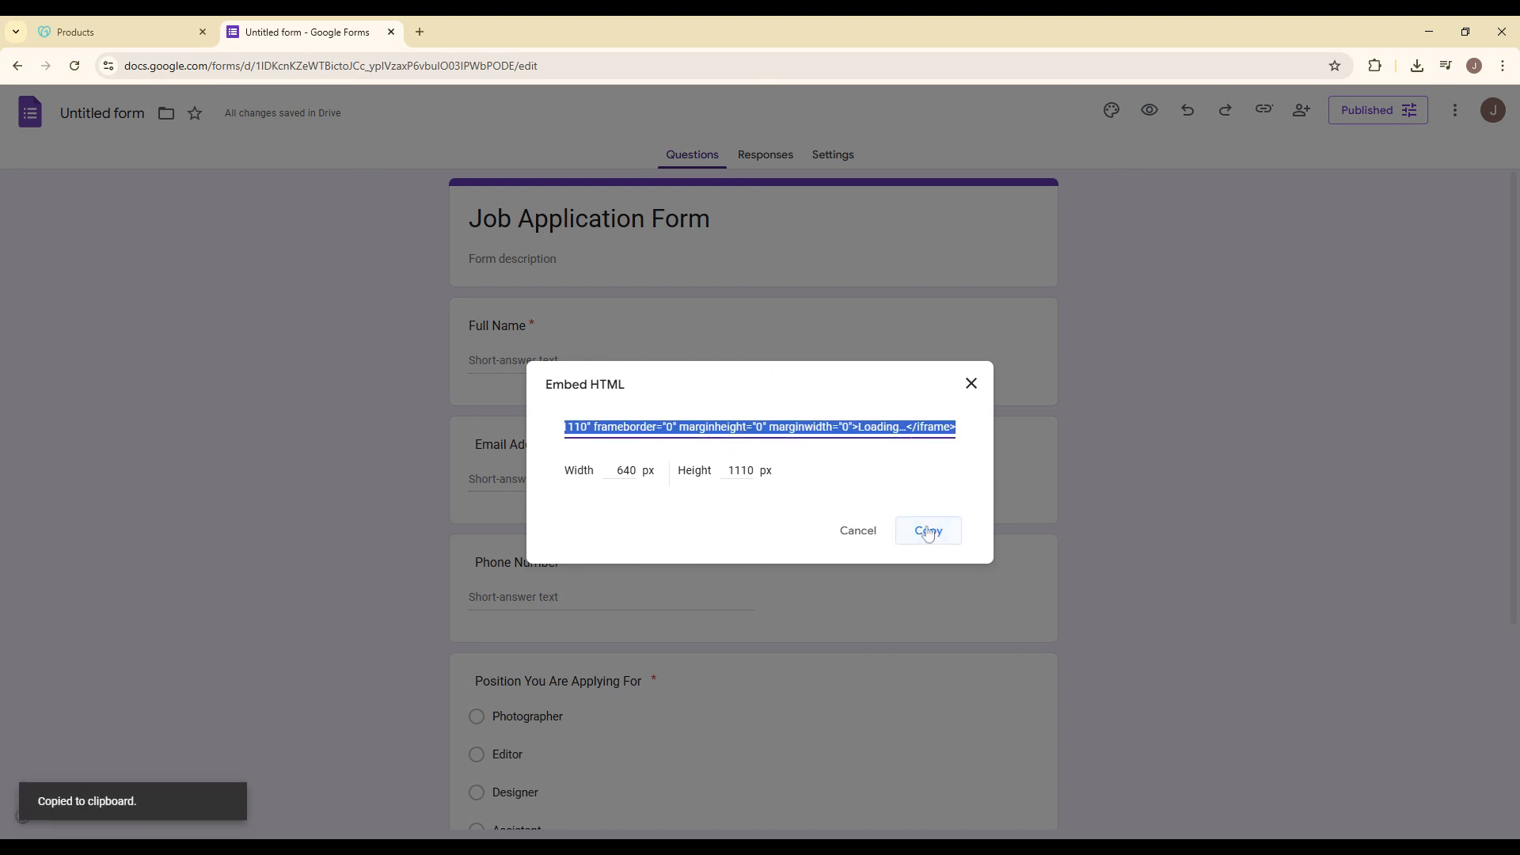
pyautogui.click(970, 383)
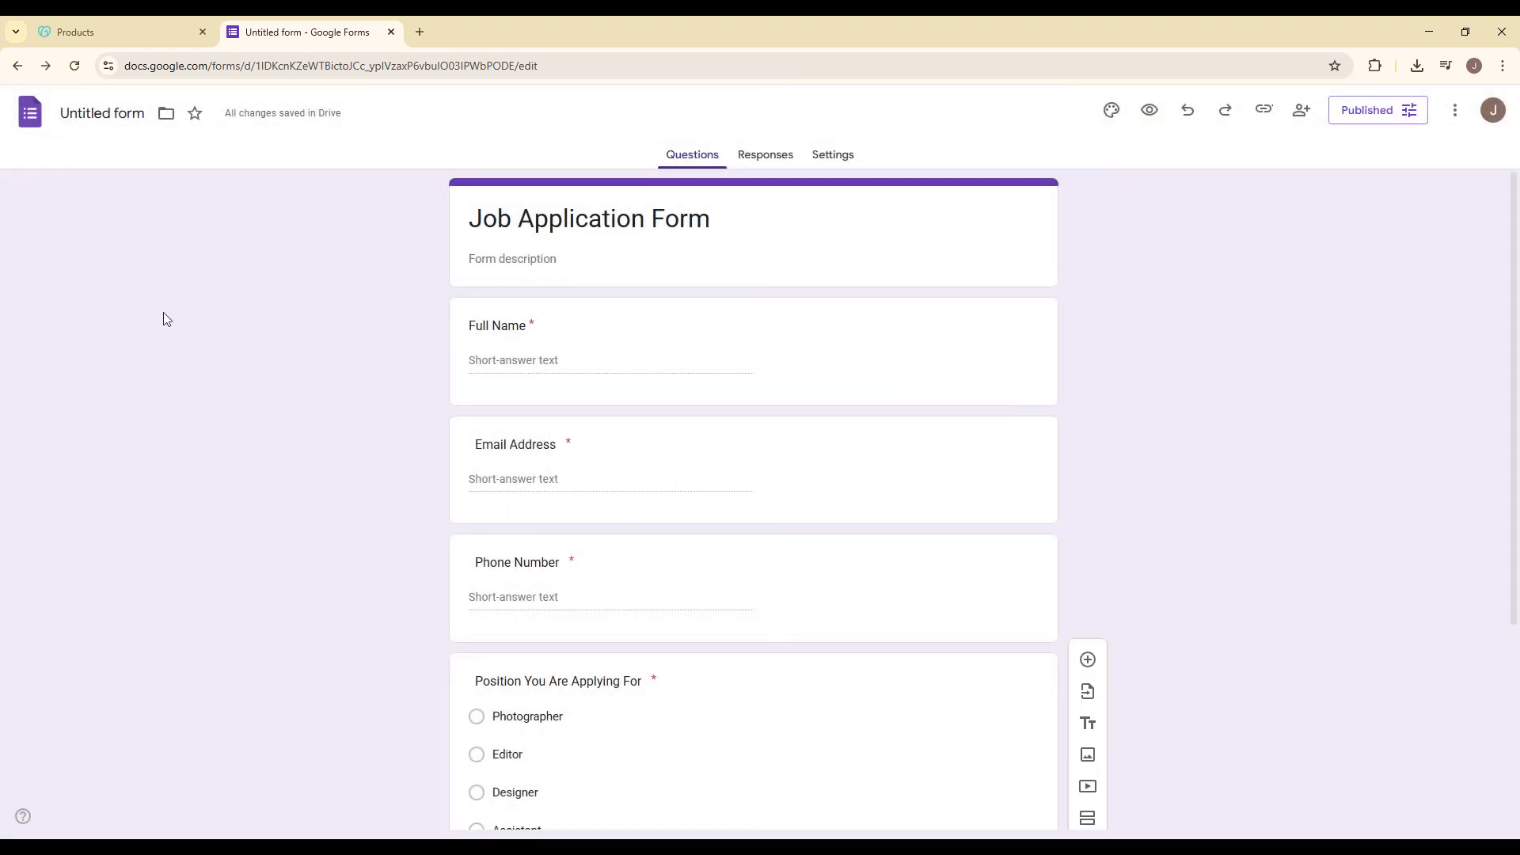
# Step: Switch to the GoDaddy tab and open the PicsStore website for editing
pyautogui.click(135, 25)
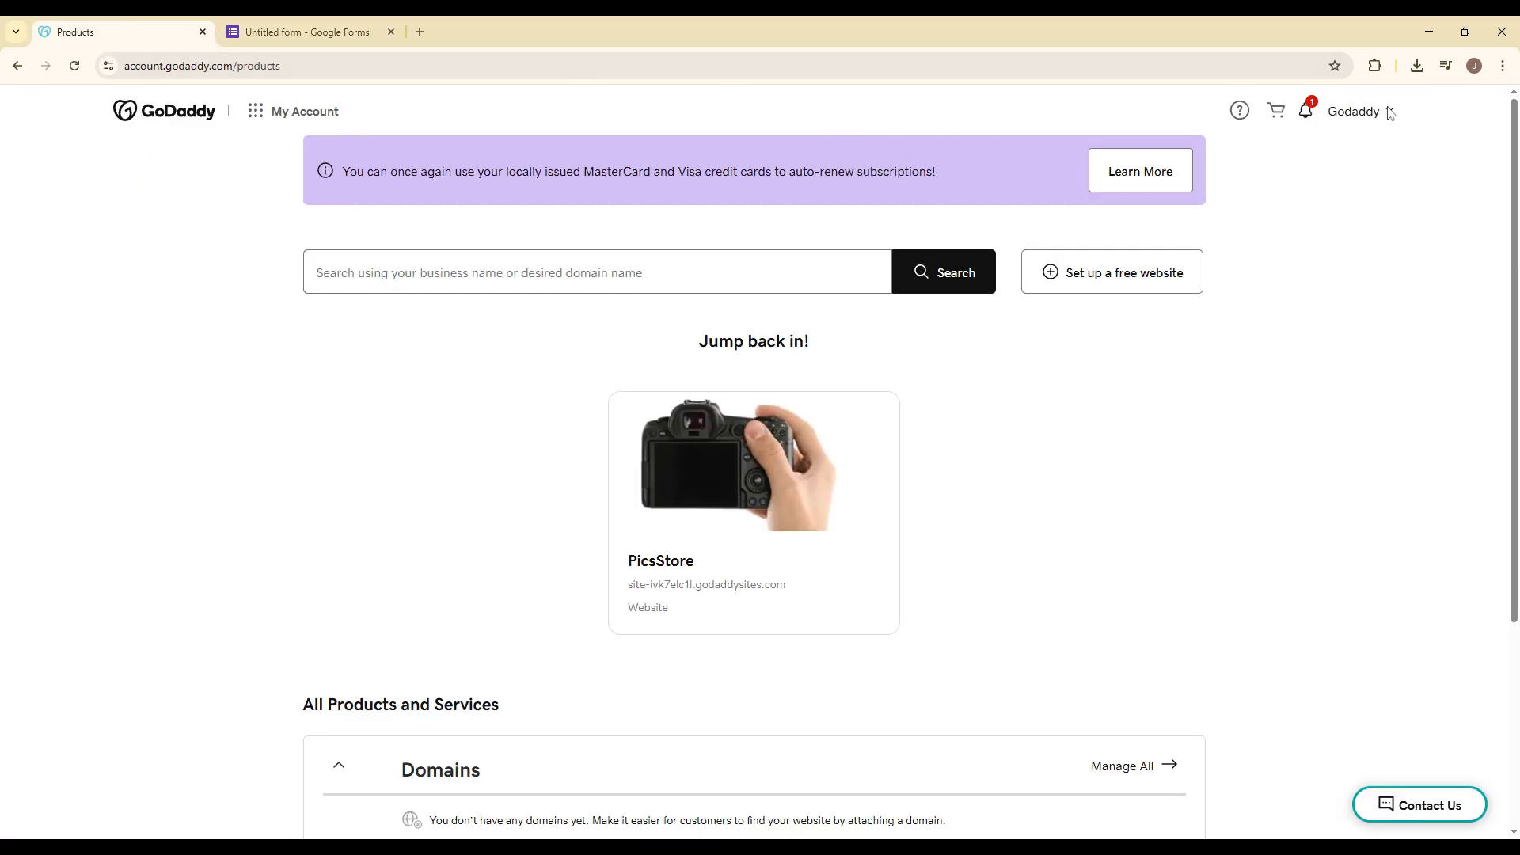
pyautogui.click(1361, 115)
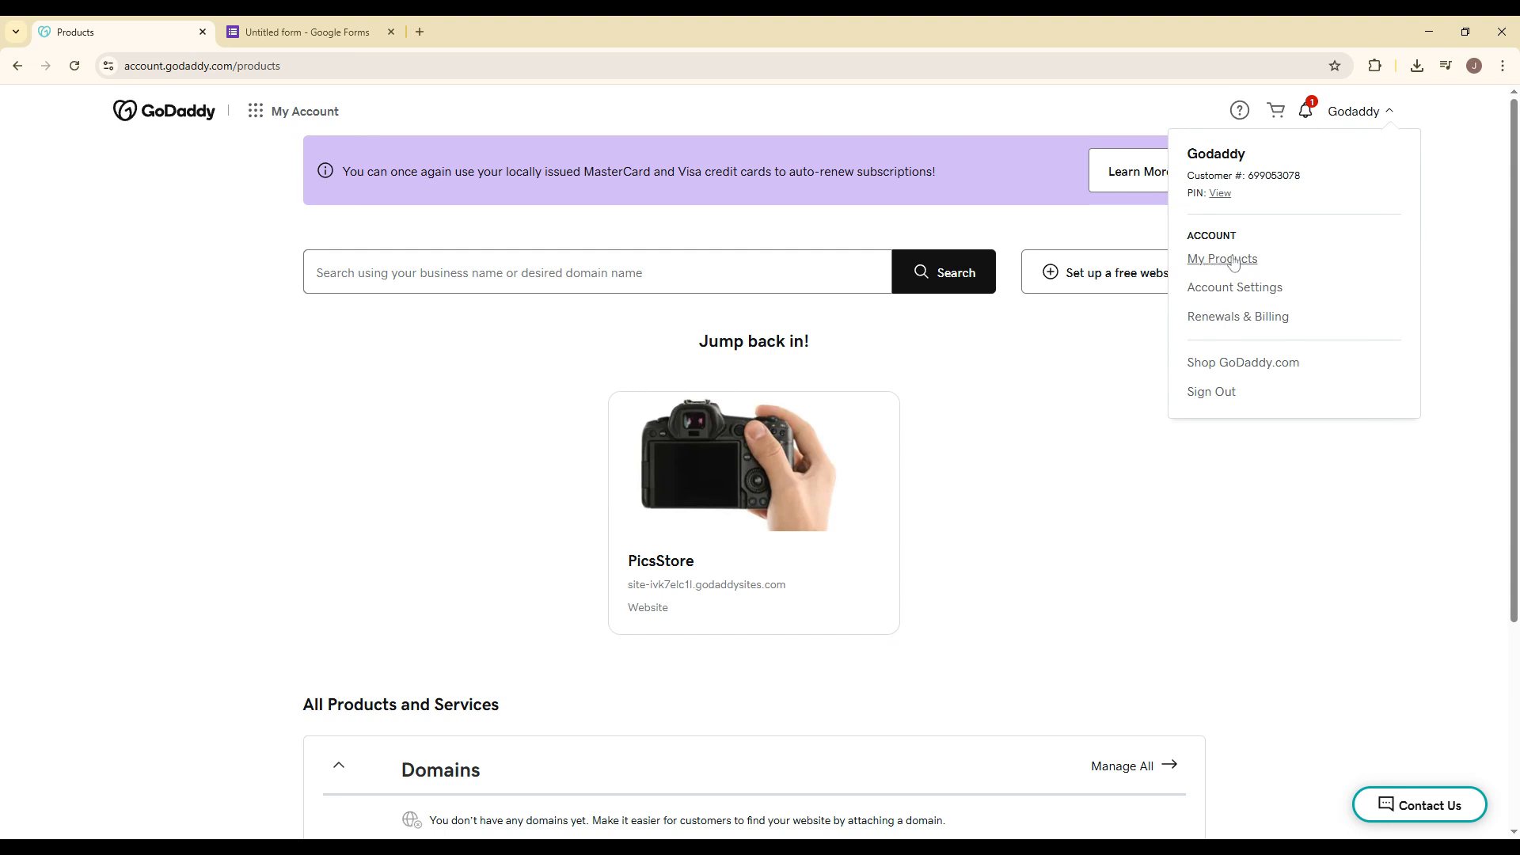
pyautogui.click(408, 358)
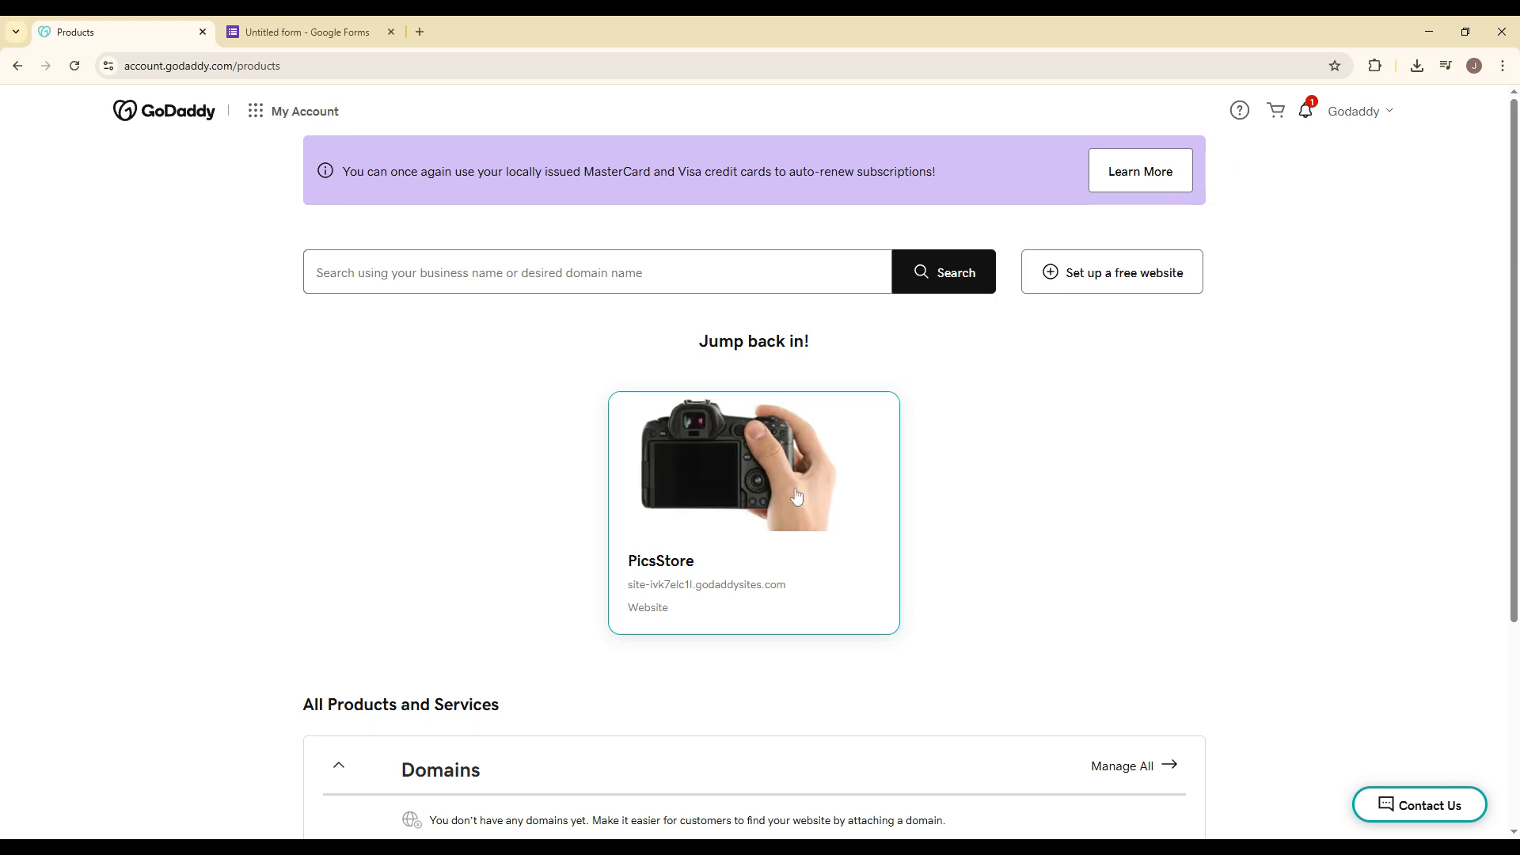
pyautogui.scroll(-3, 716, 500)
pyautogui.scroll(-2, 715, 500)
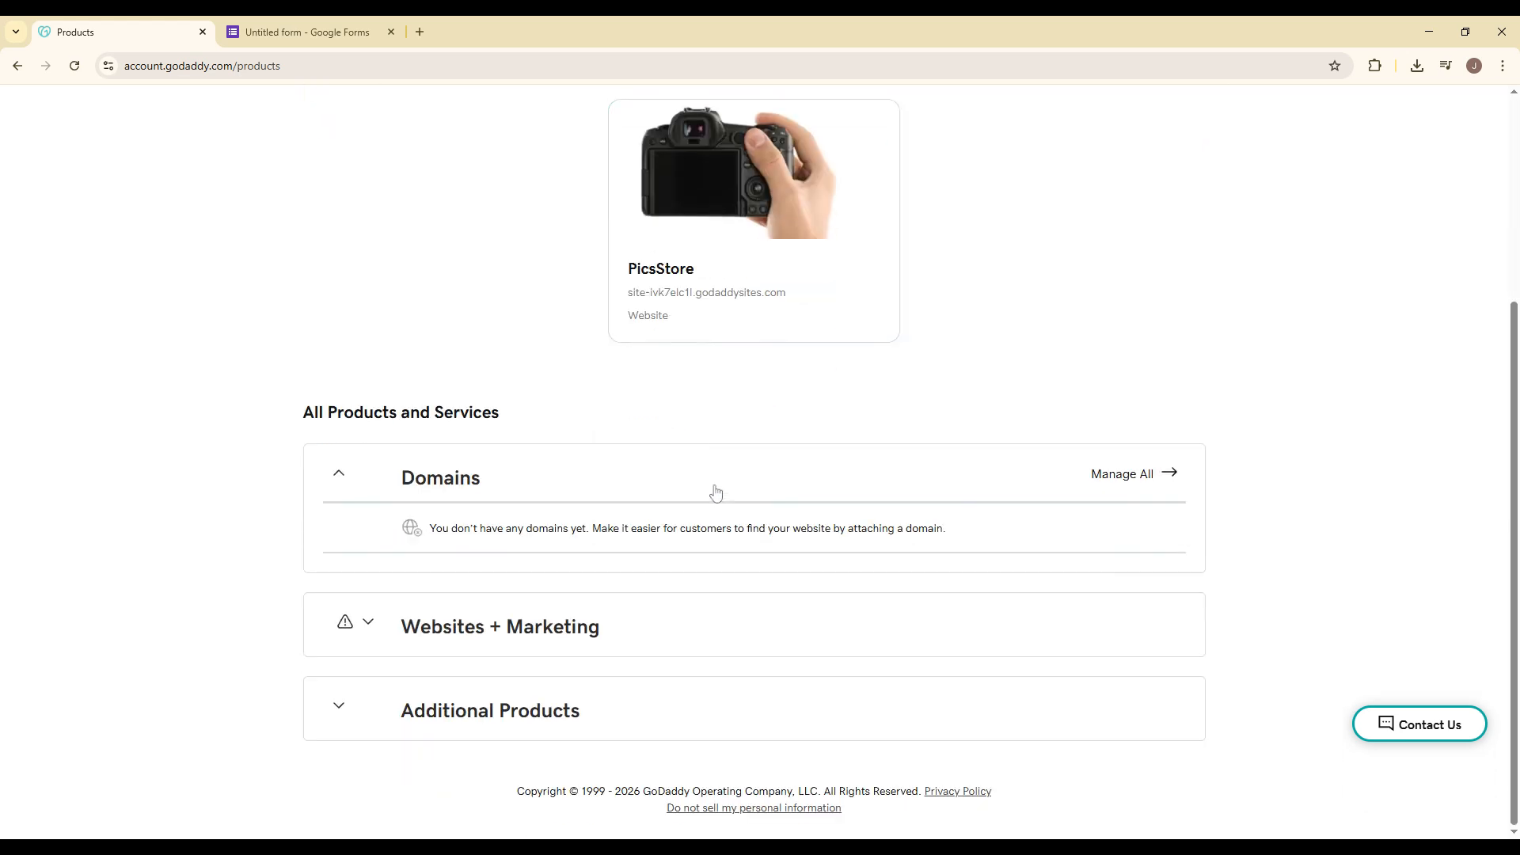
pyautogui.click(722, 289)
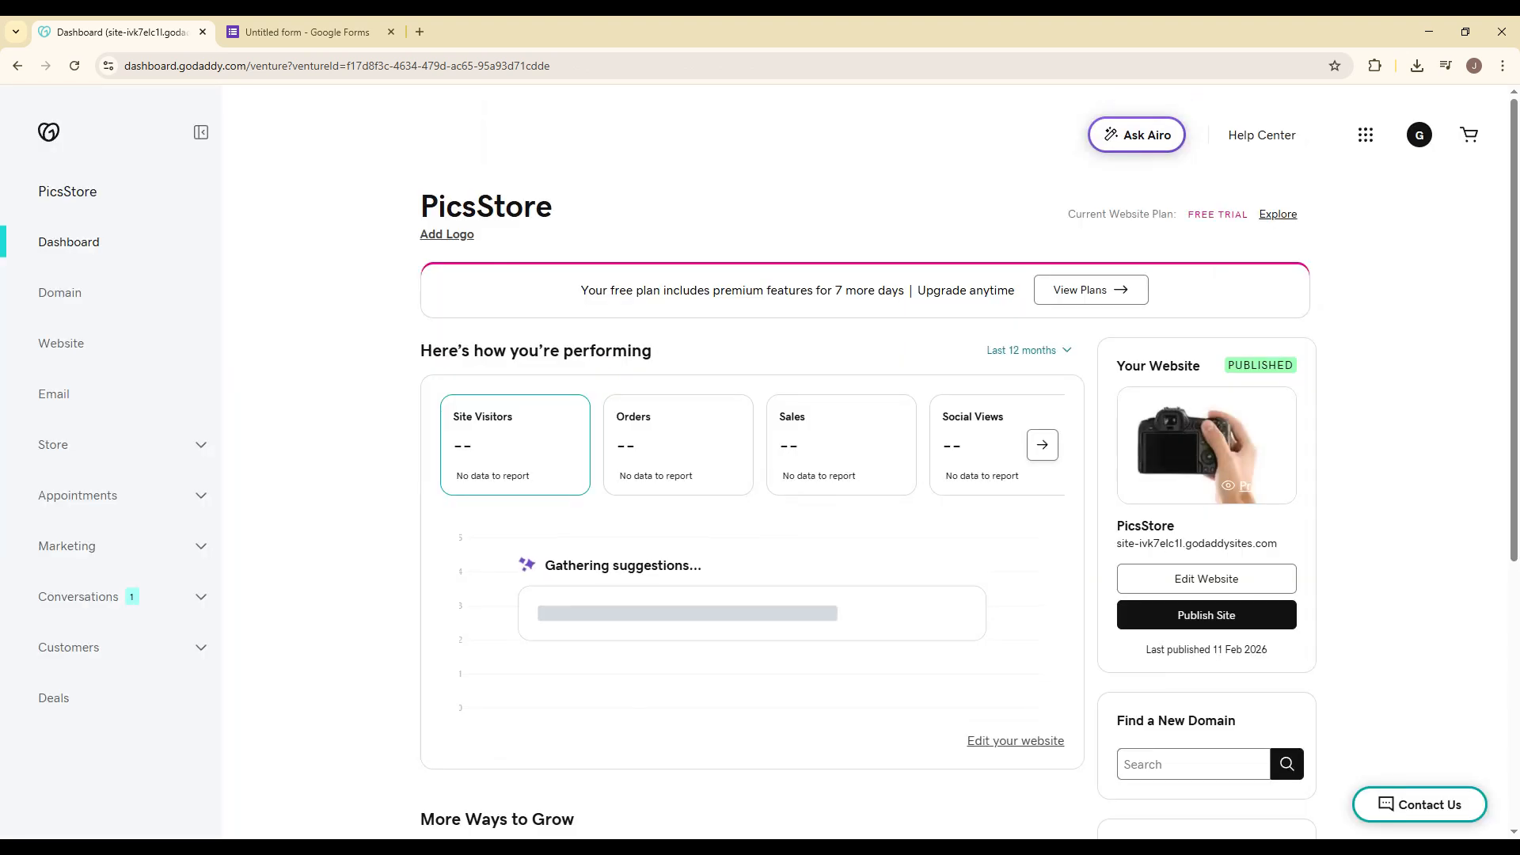
pyautogui.click(1208, 579)
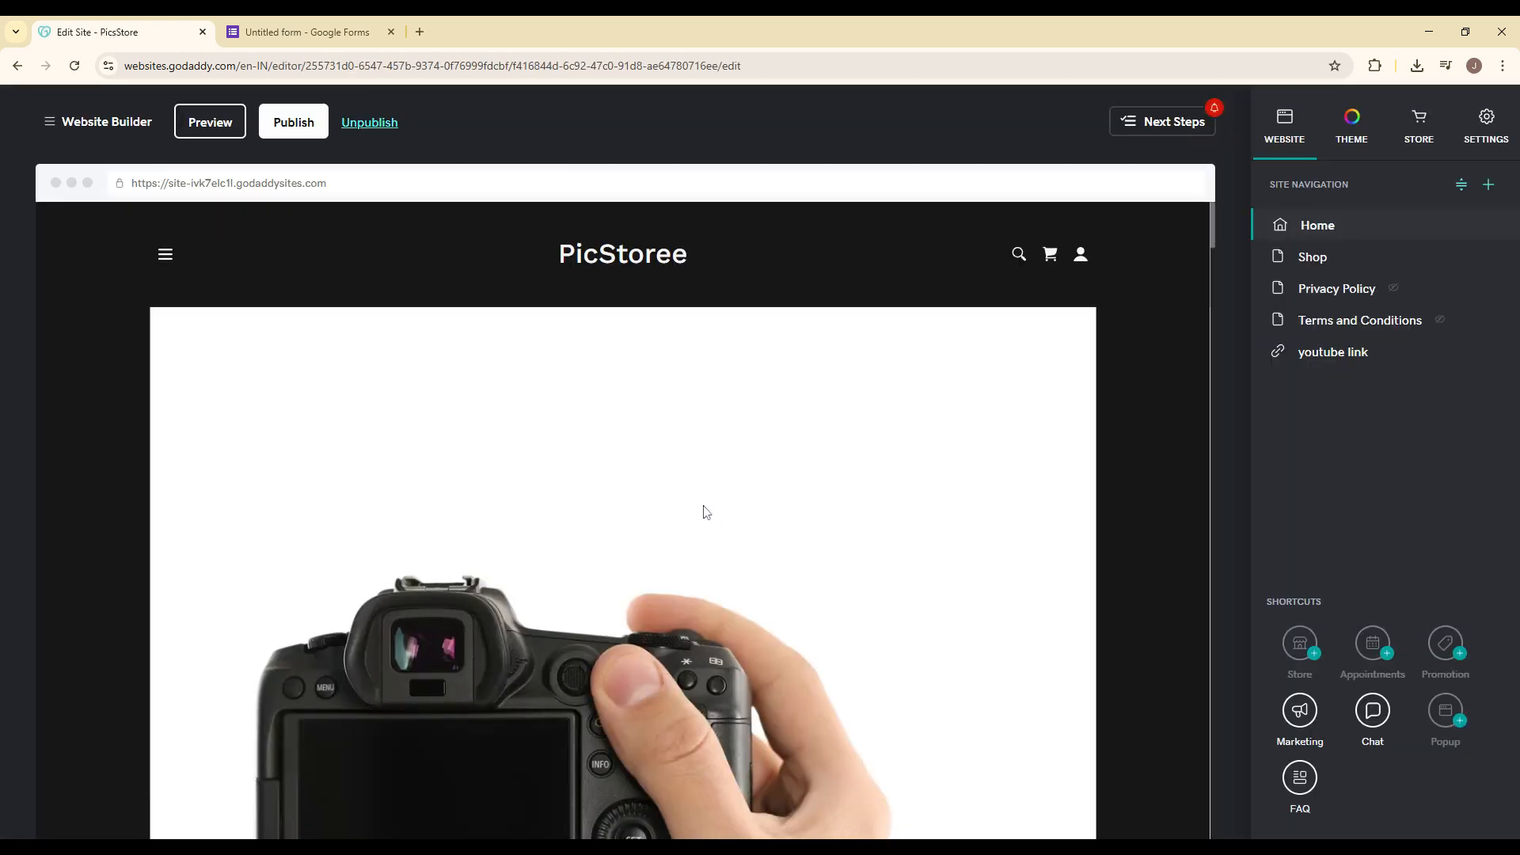
# Step: Add an HTML section above the home page's audio player and paste the copied form embed code as its custom code
pyautogui.scroll(-5, 687, 501)
pyautogui.scroll(-5, 687, 500)
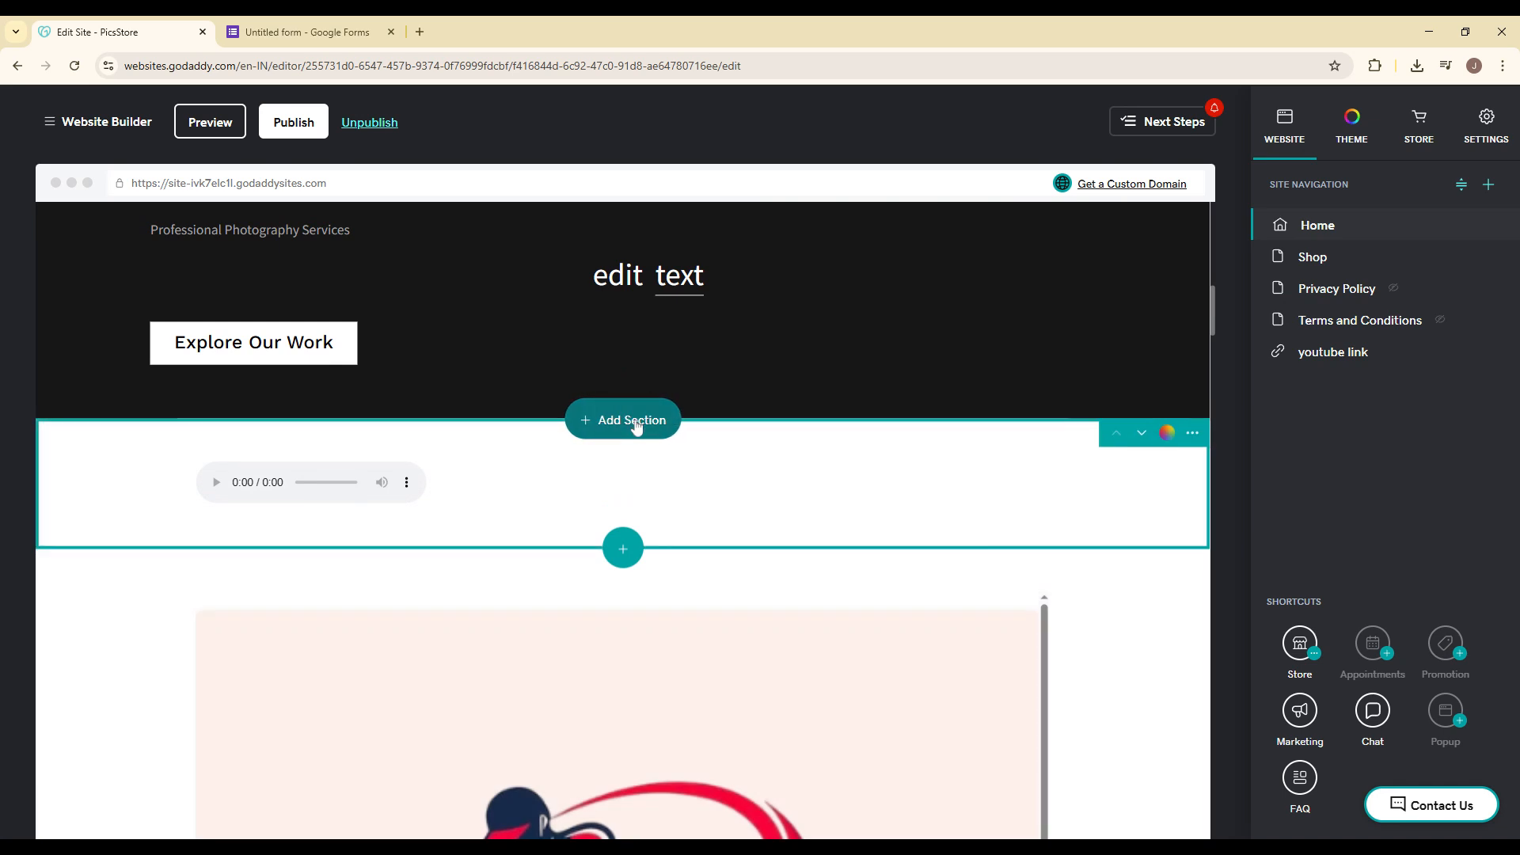
pyautogui.click(637, 427)
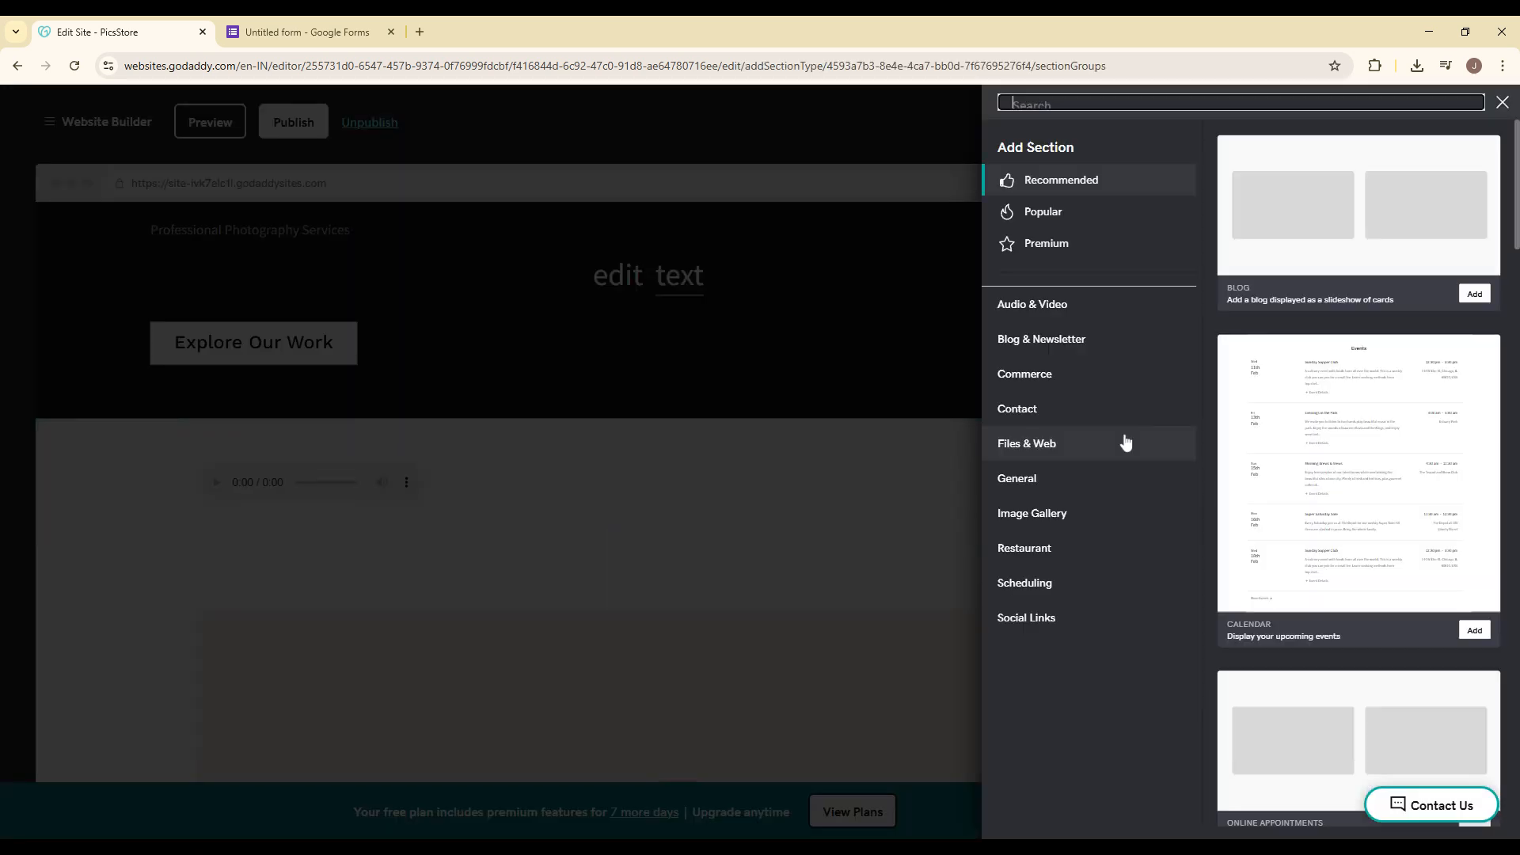
pyautogui.click(1043, 444)
pyautogui.click(1043, 511)
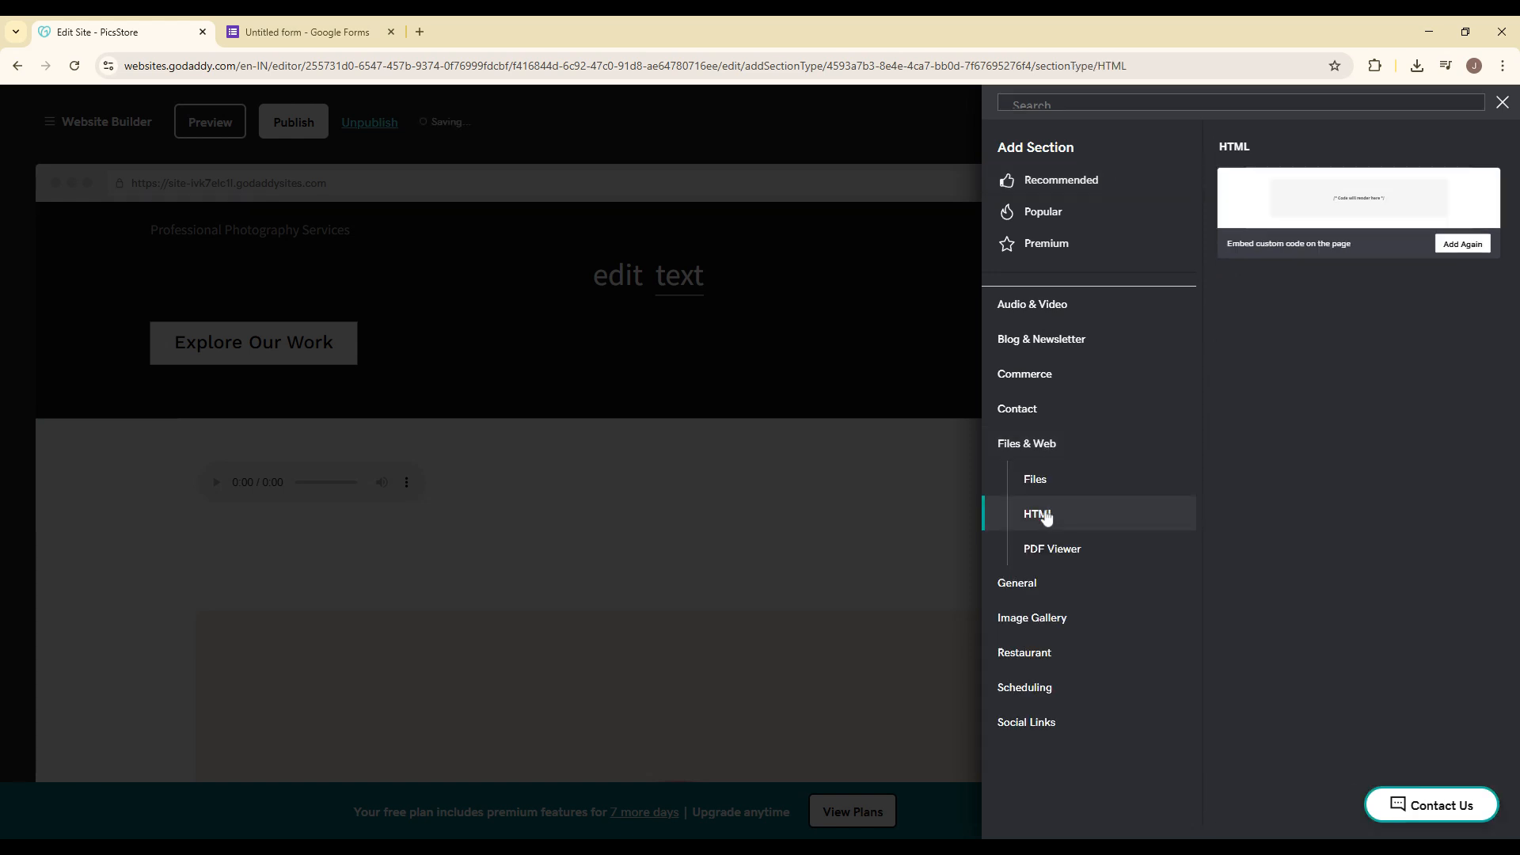
pyautogui.click(1469, 245)
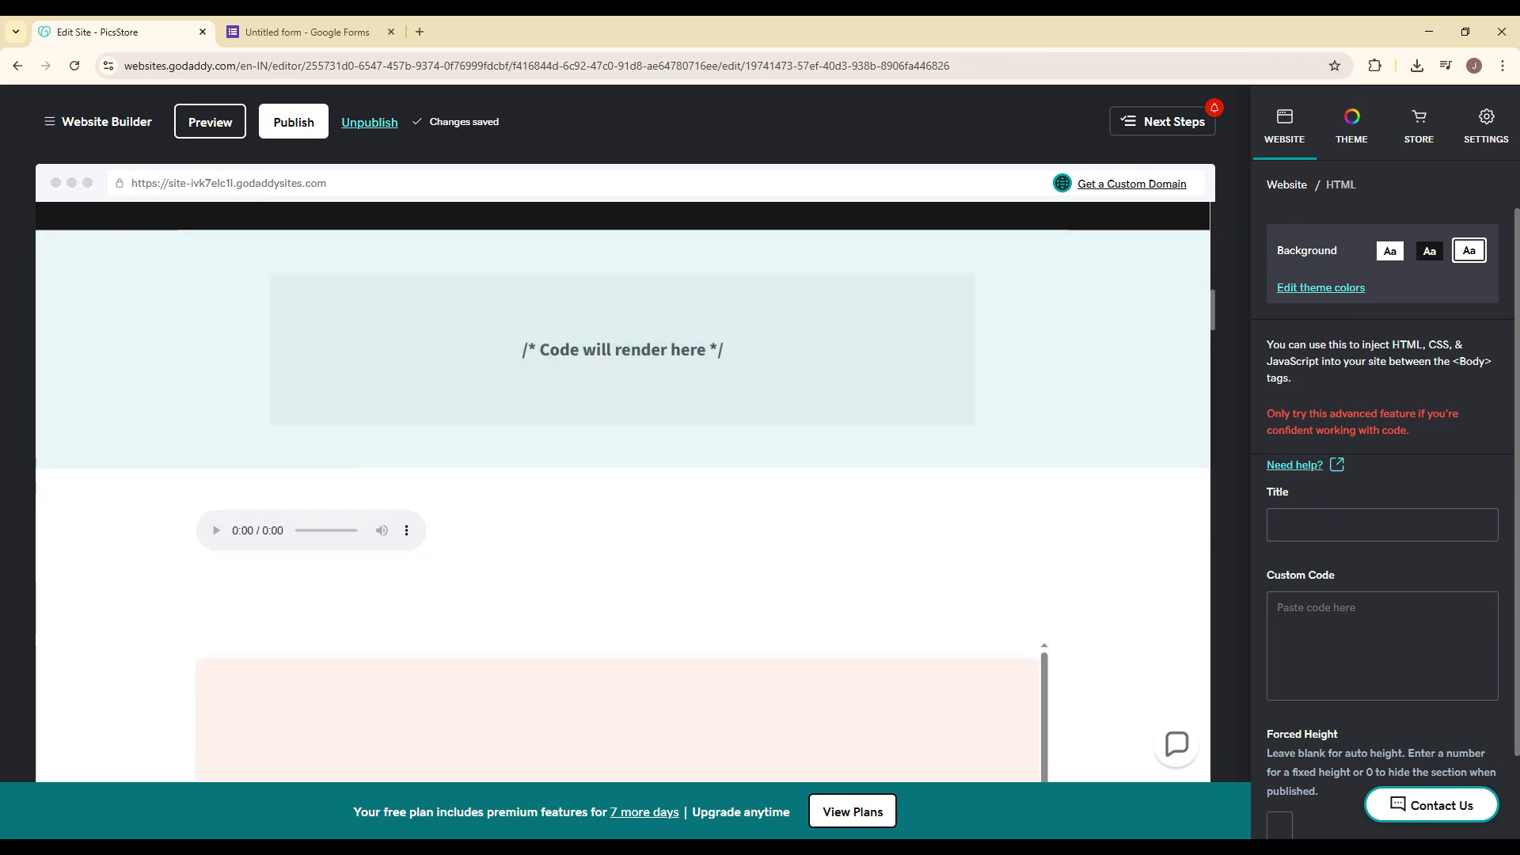
pyautogui.hotkey('ctrl', 'v')
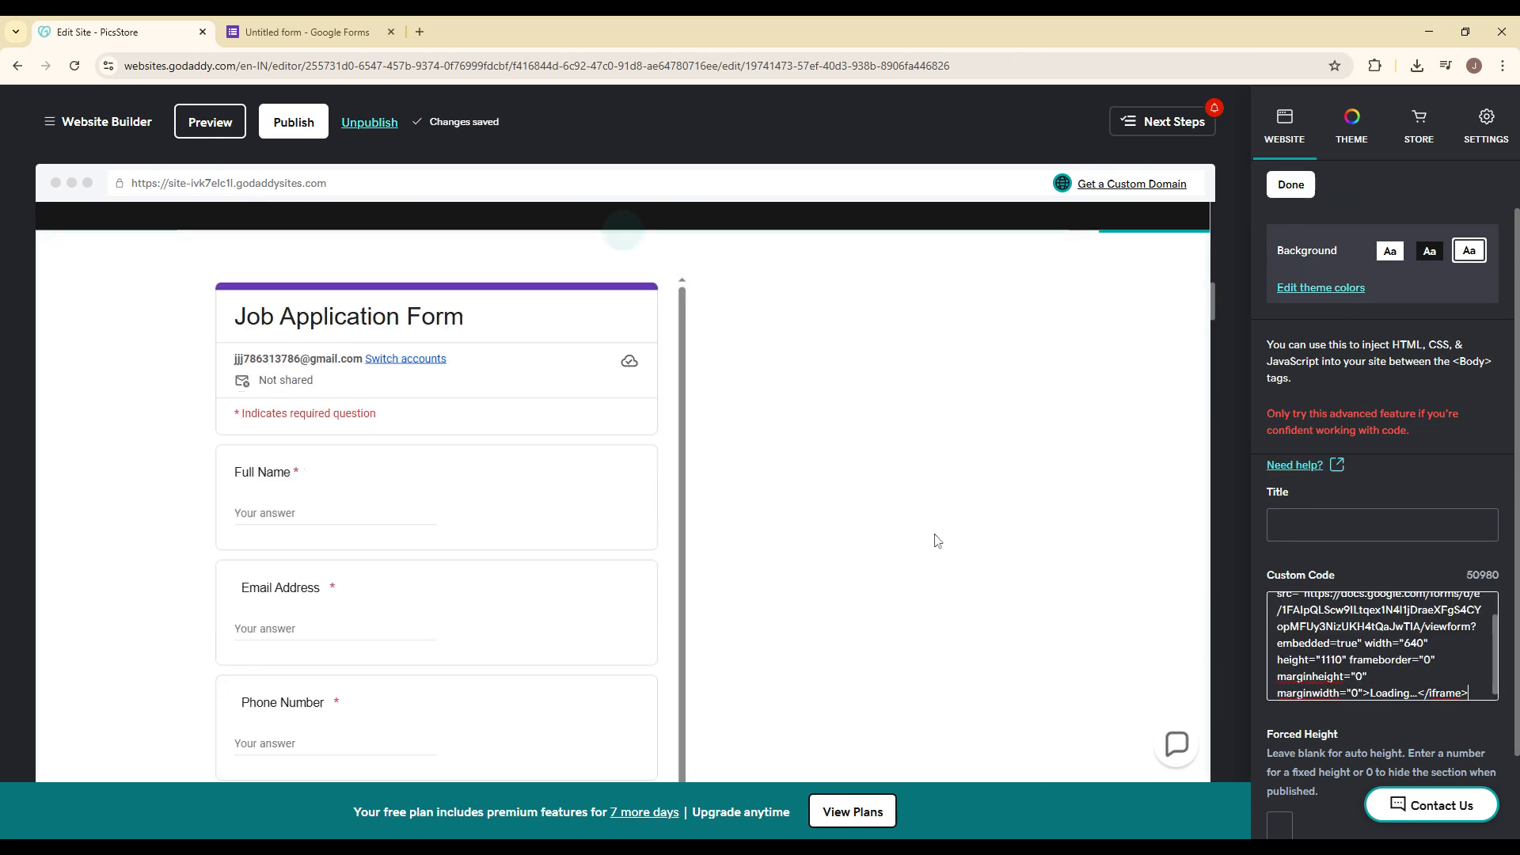
# Step: Set the title of the HTML section containing the embedded form to "Job" and publish the website
pyautogui.scroll(-7, 559, 431)
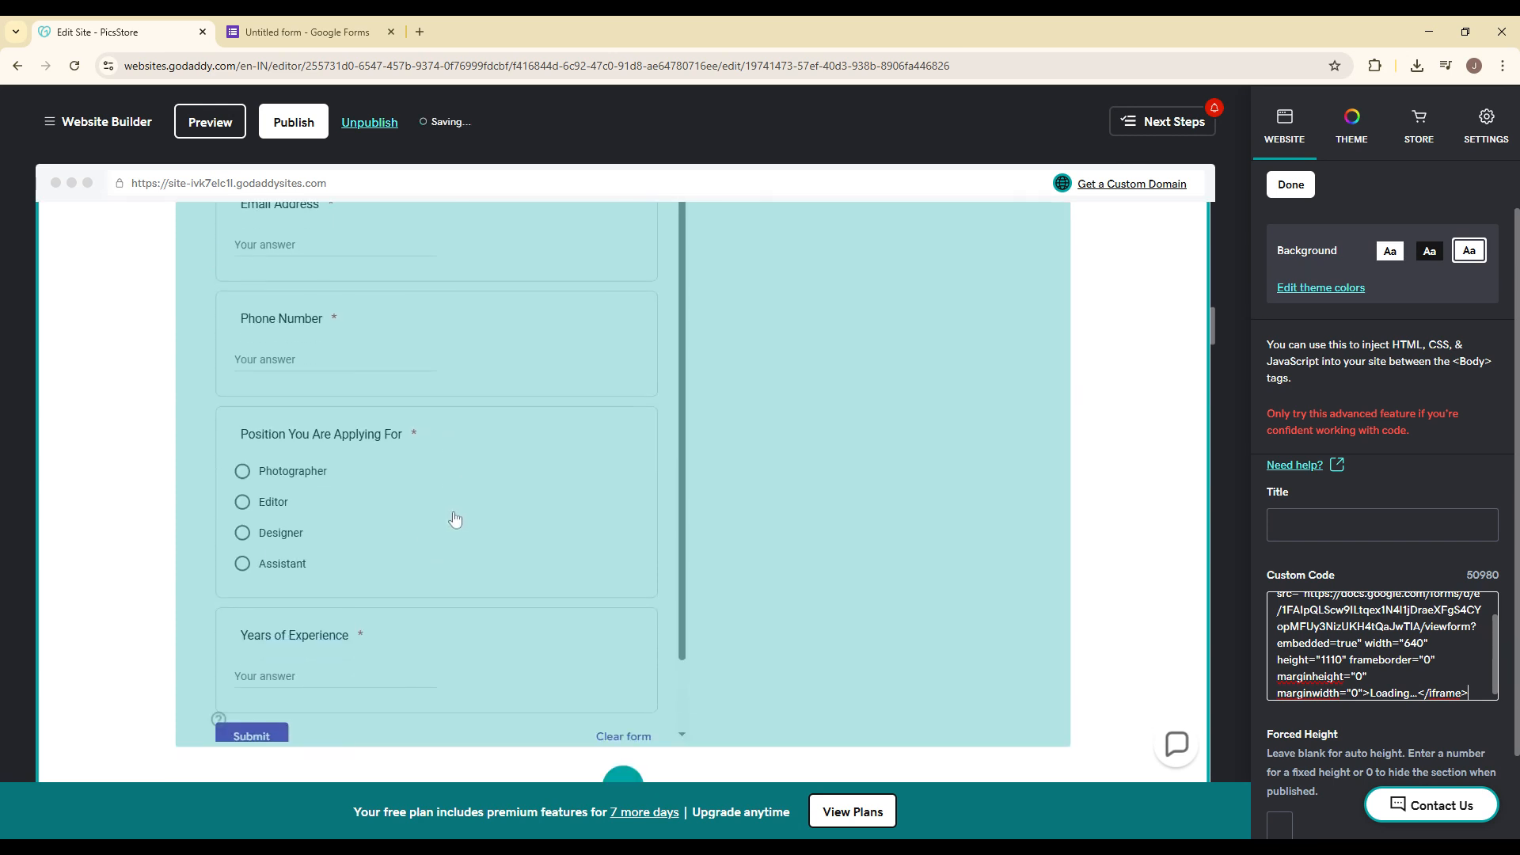
pyautogui.click(1321, 524)
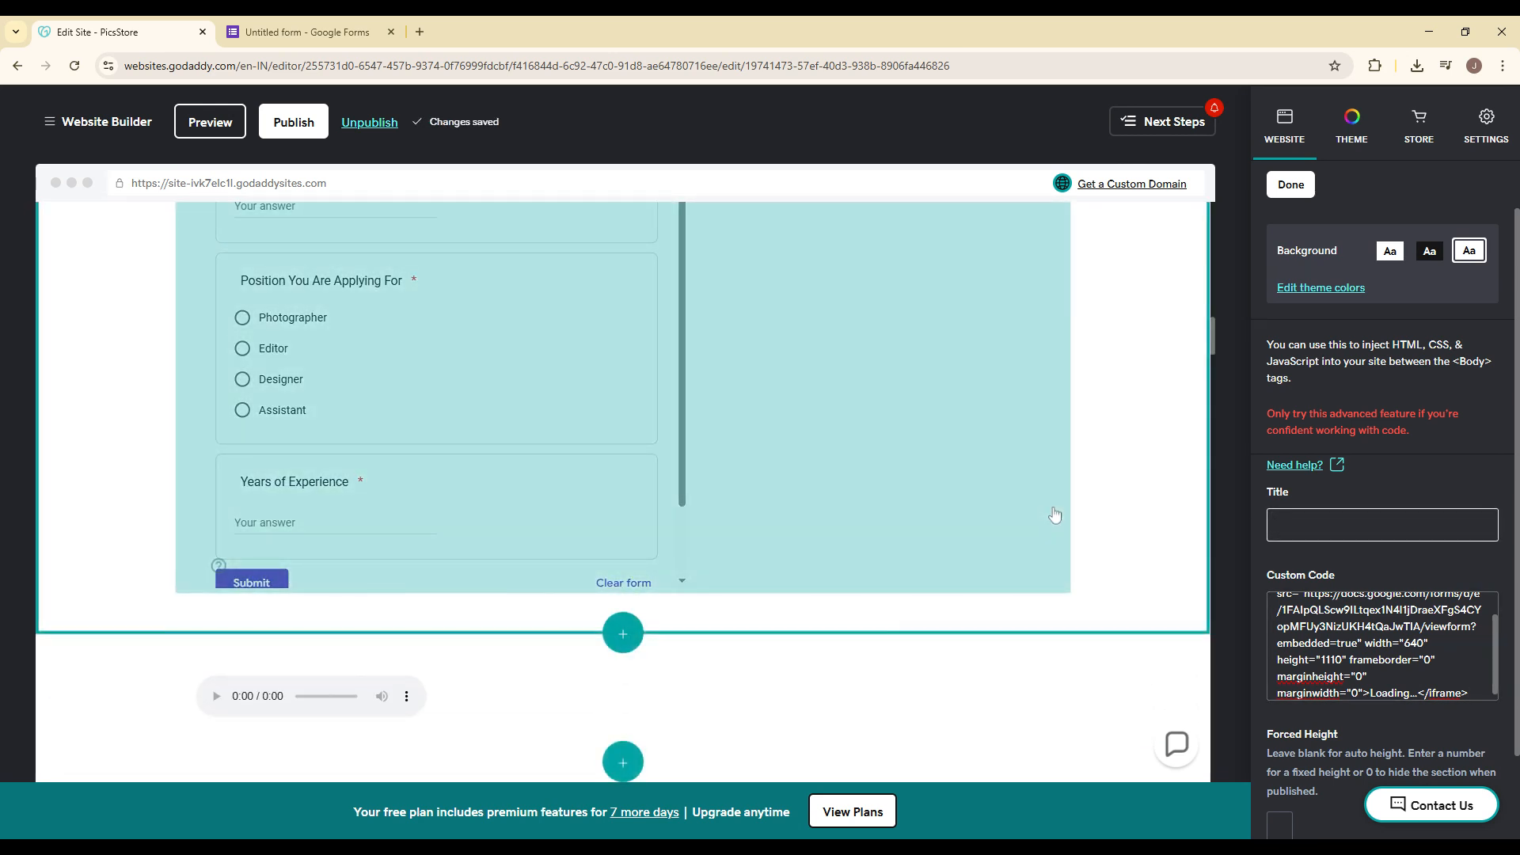
pyautogui.write('Job')
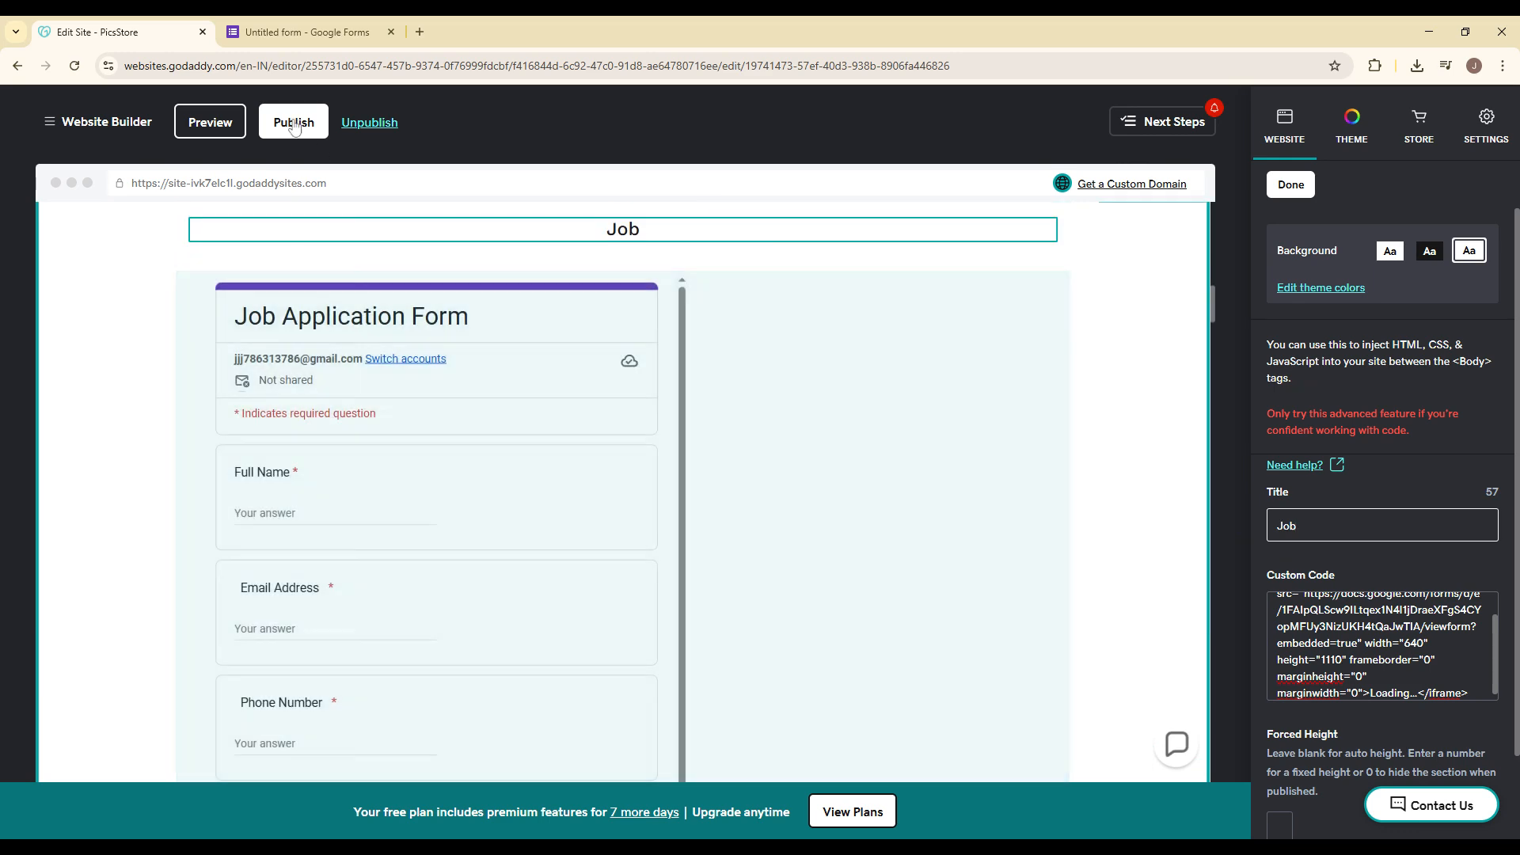
pyautogui.click(292, 122)
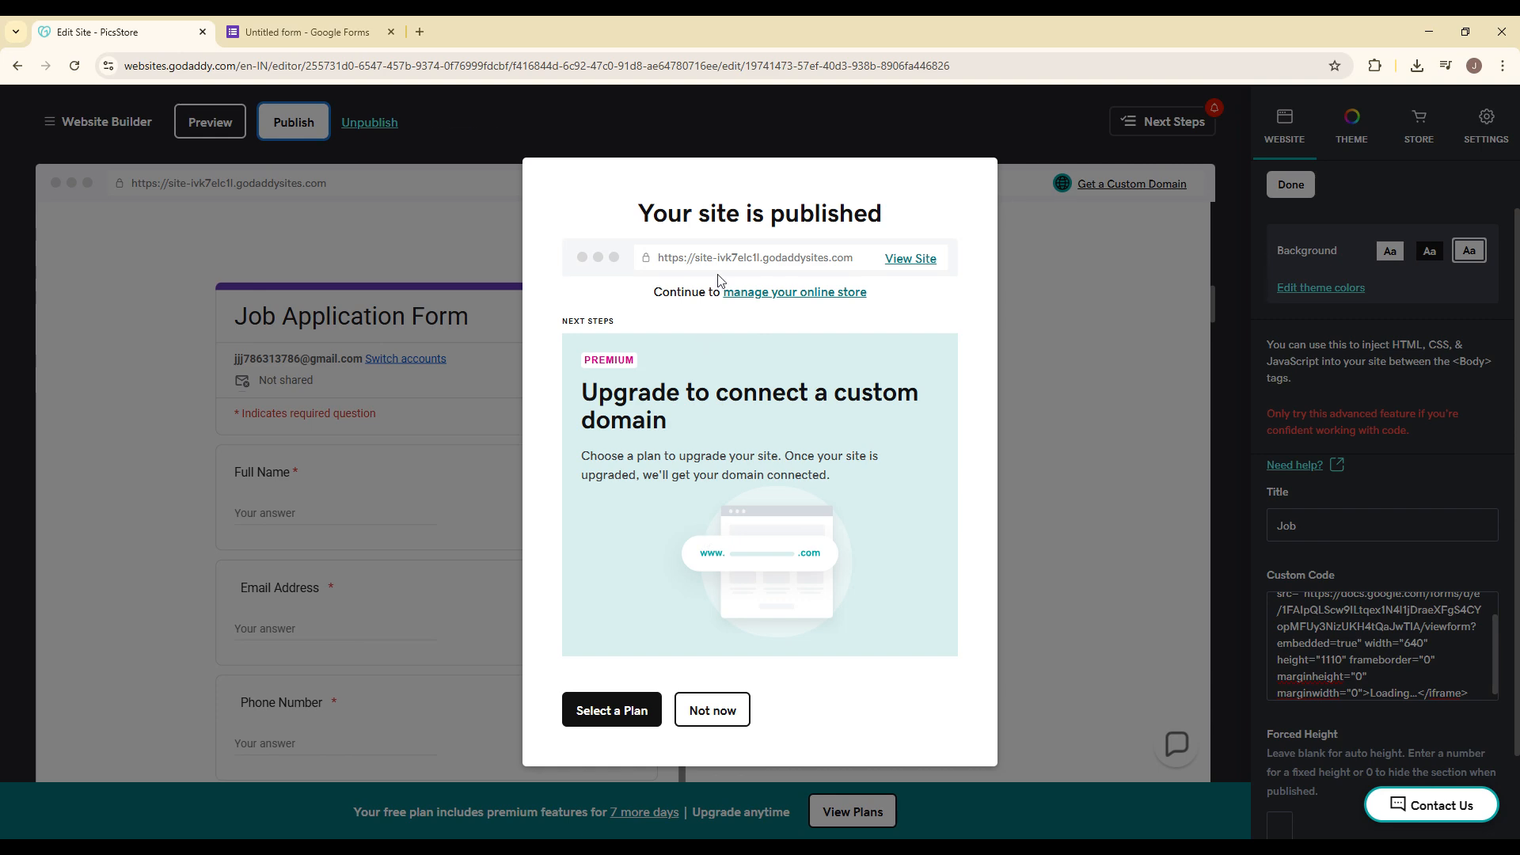
# Step: View the published site and test the Full Name answer field of the embedded Job Application Form
pyautogui.click(909, 260)
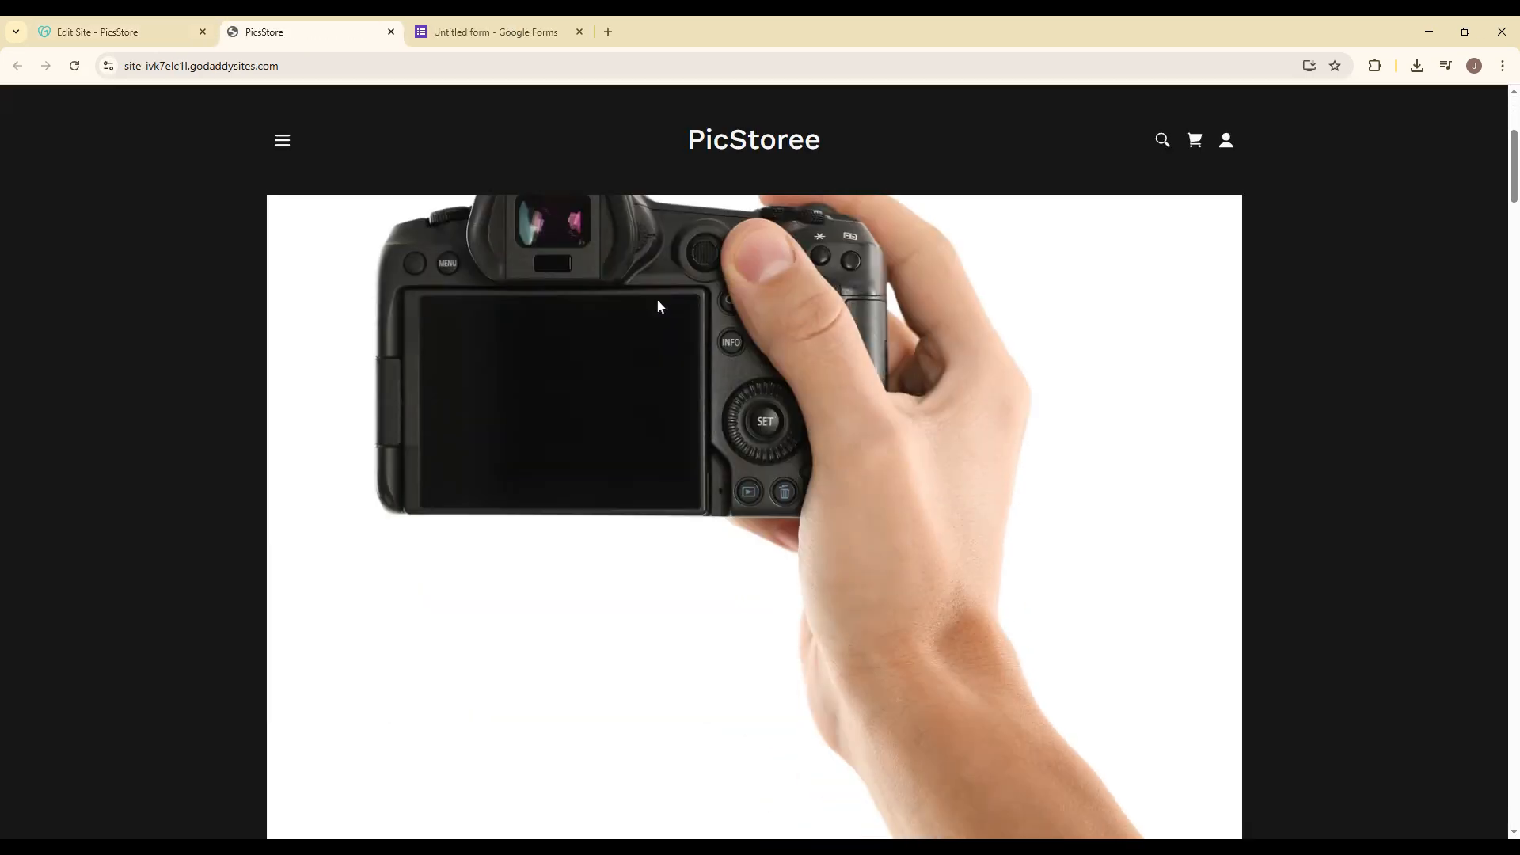
pyautogui.scroll(-12, 657, 307)
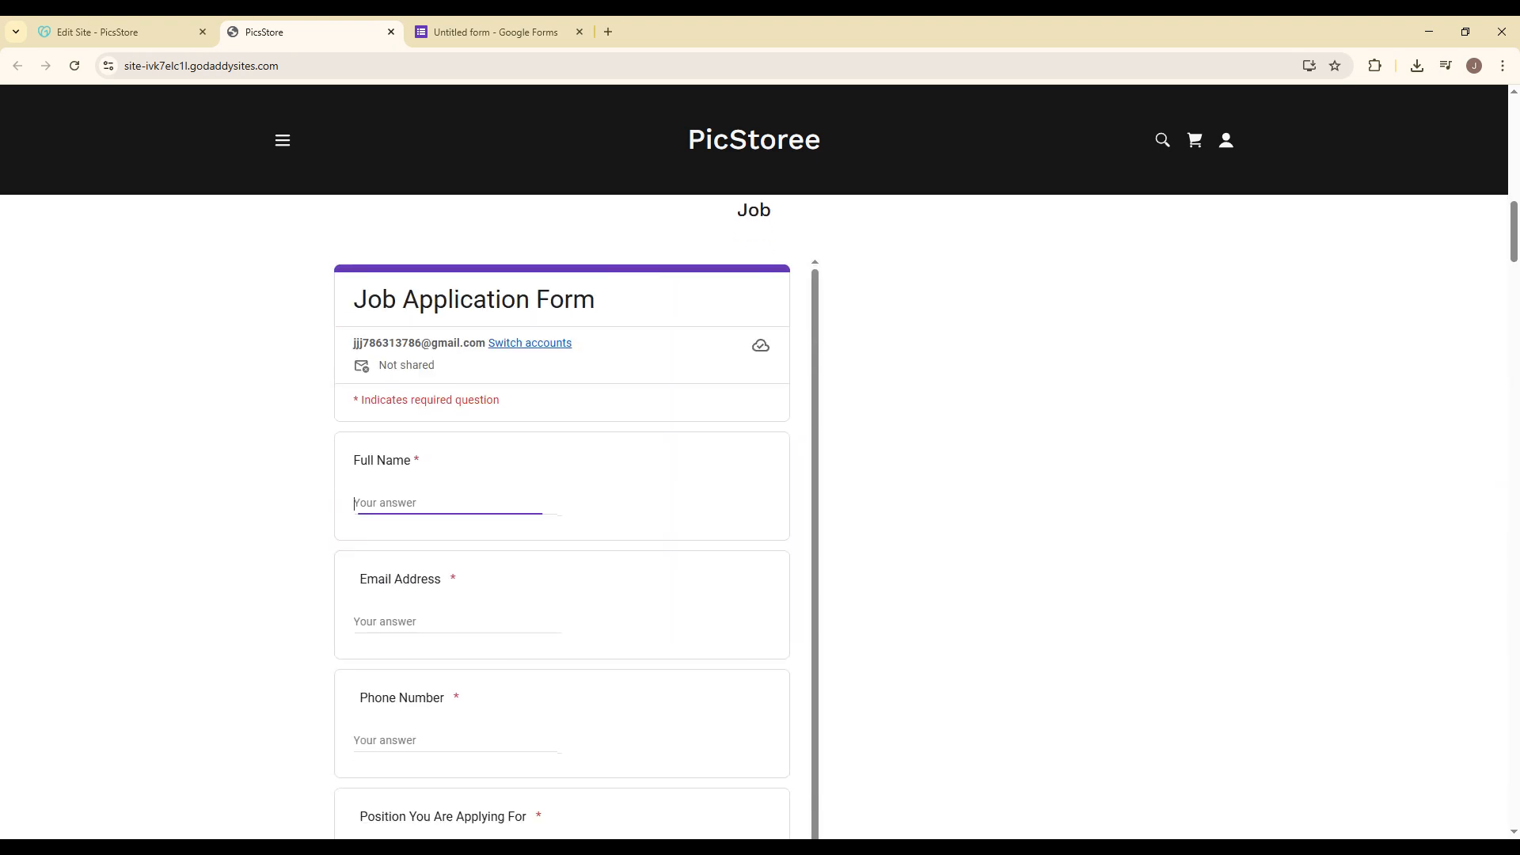
pyautogui.scroll(-1, 449, 494)
pyautogui.click(408, 532)
pyautogui.click(452, 429)
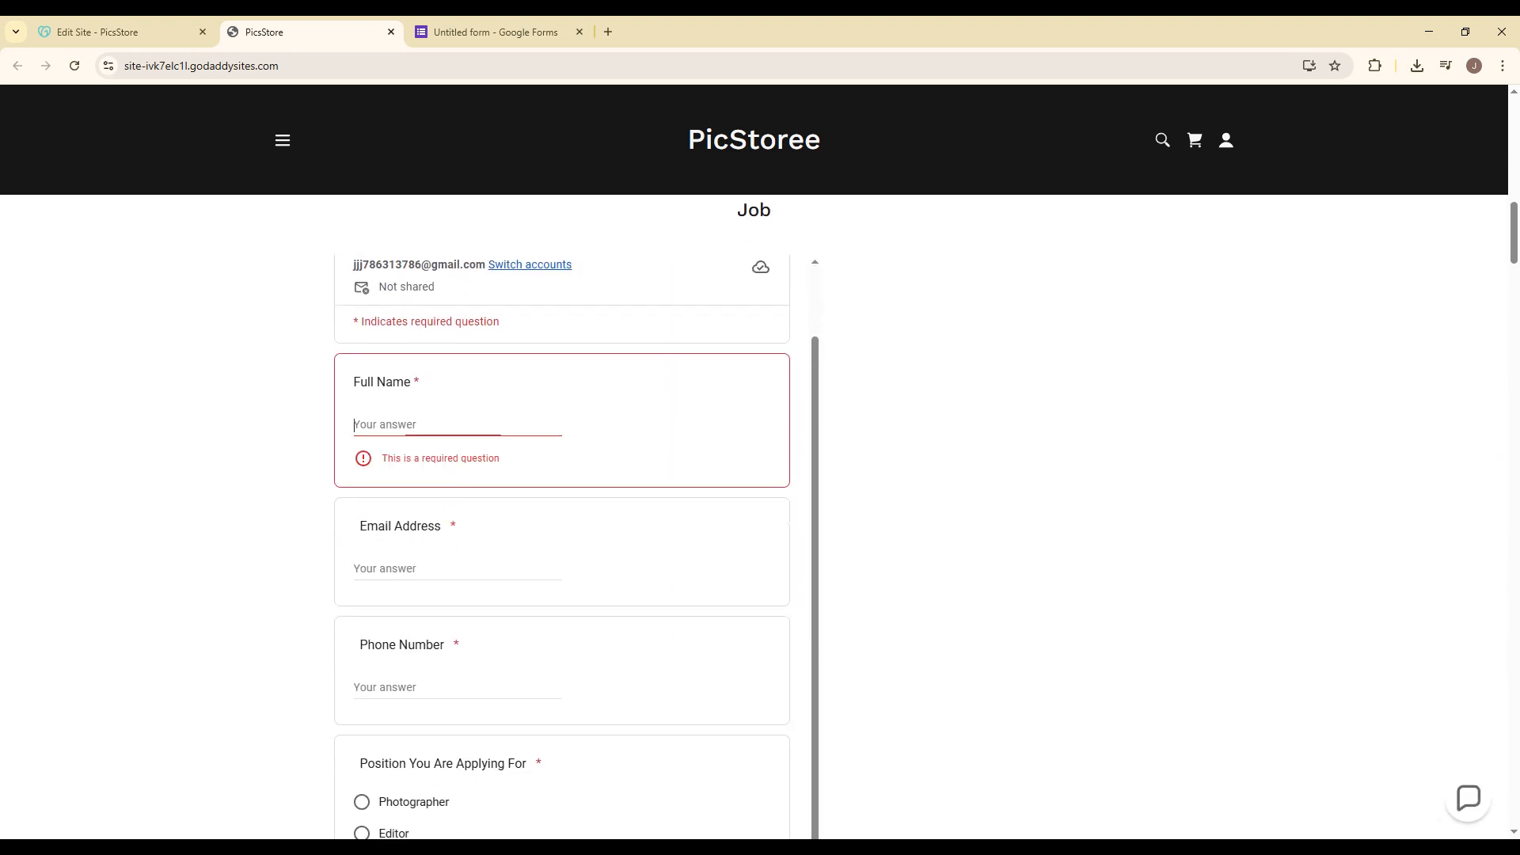